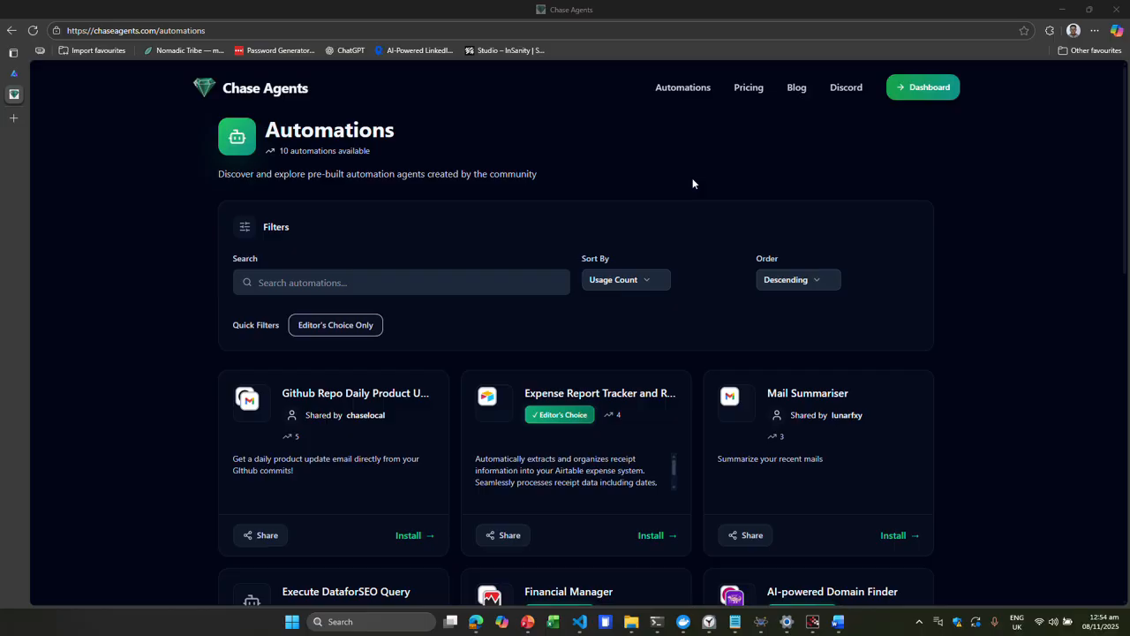
# - Open the Expense Report Tracker and Receipt Processor automation's details, then return to the automations list
pyautogui.scroll(-2, 692, 184)
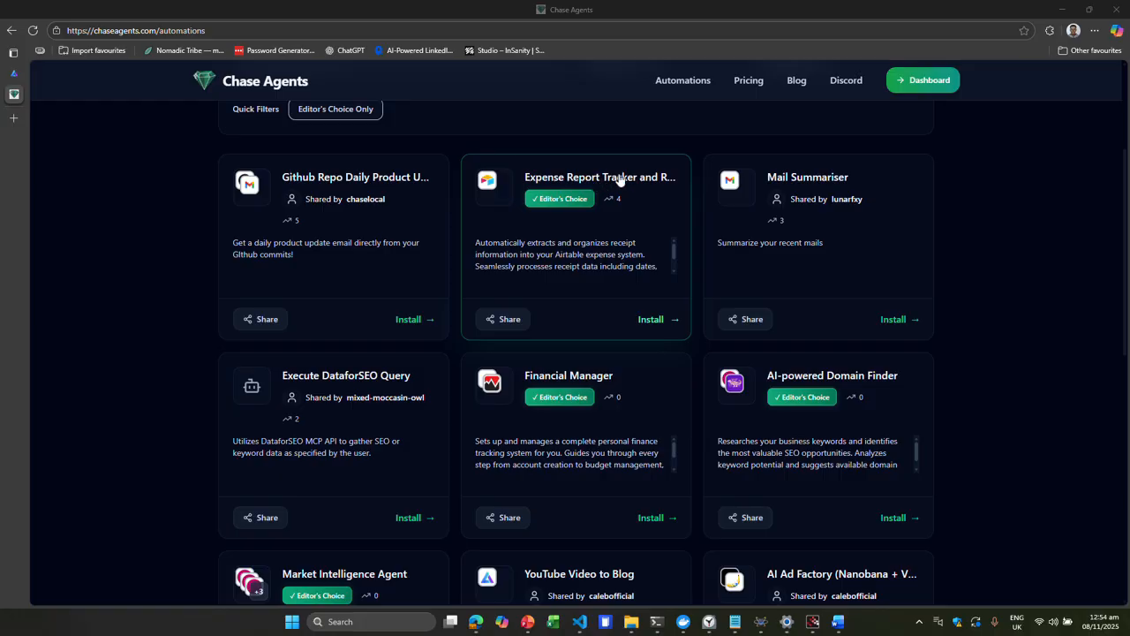
pyautogui.click(651, 176)
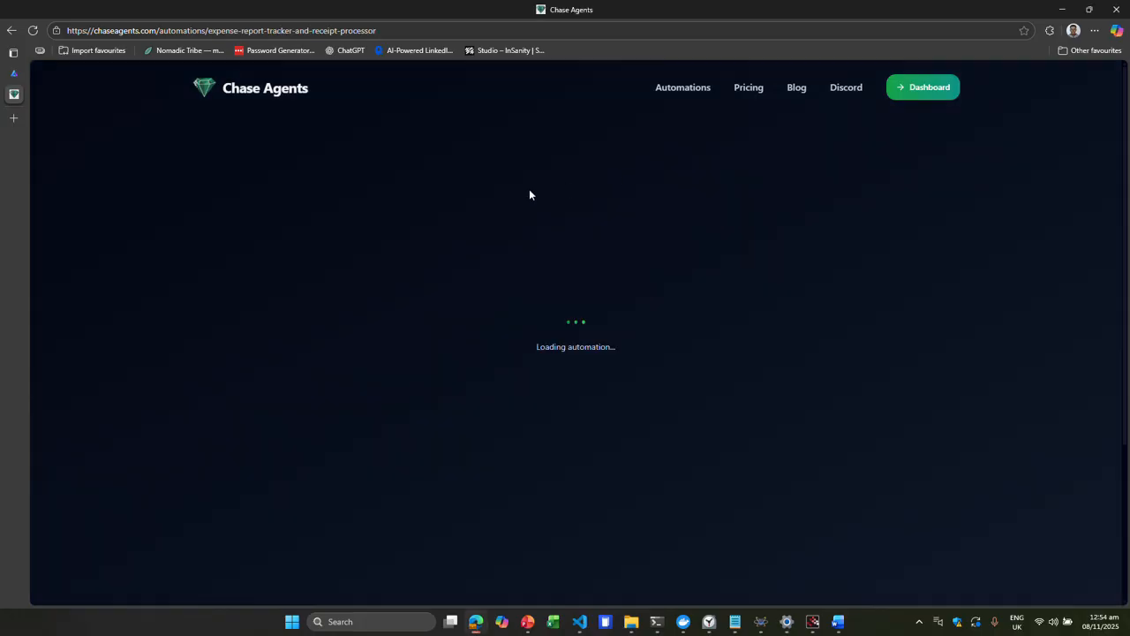
pyautogui.click(11, 30)
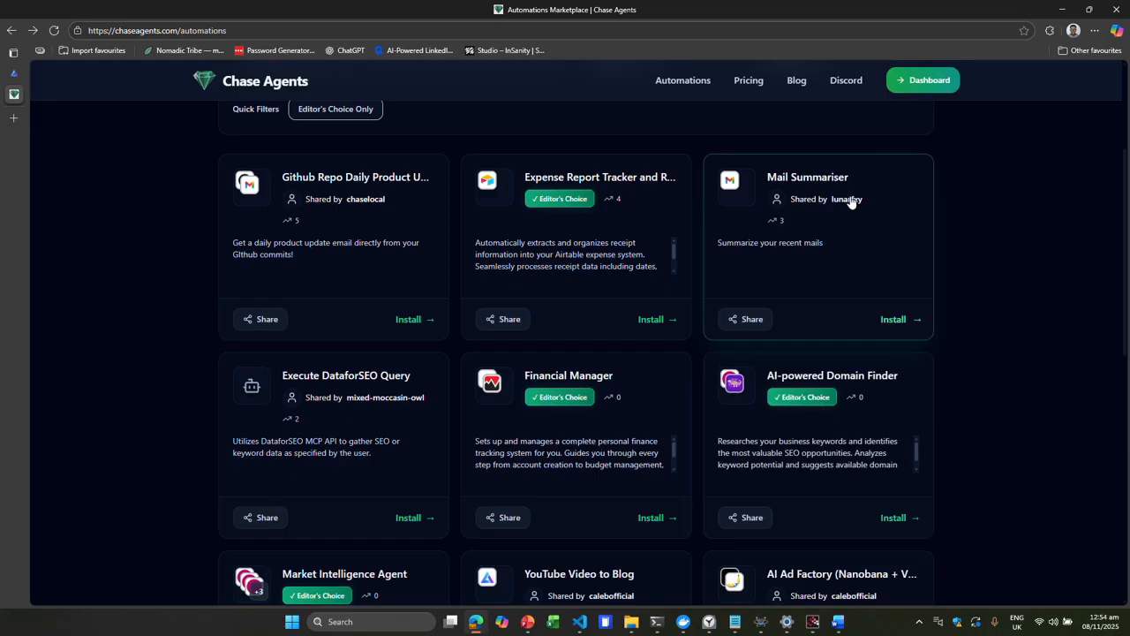
# - Install the Mail Summariser automation from the marketplace, using the existing Gmail MCP via Composio connection
pyautogui.scroll(-1, 512, 313)
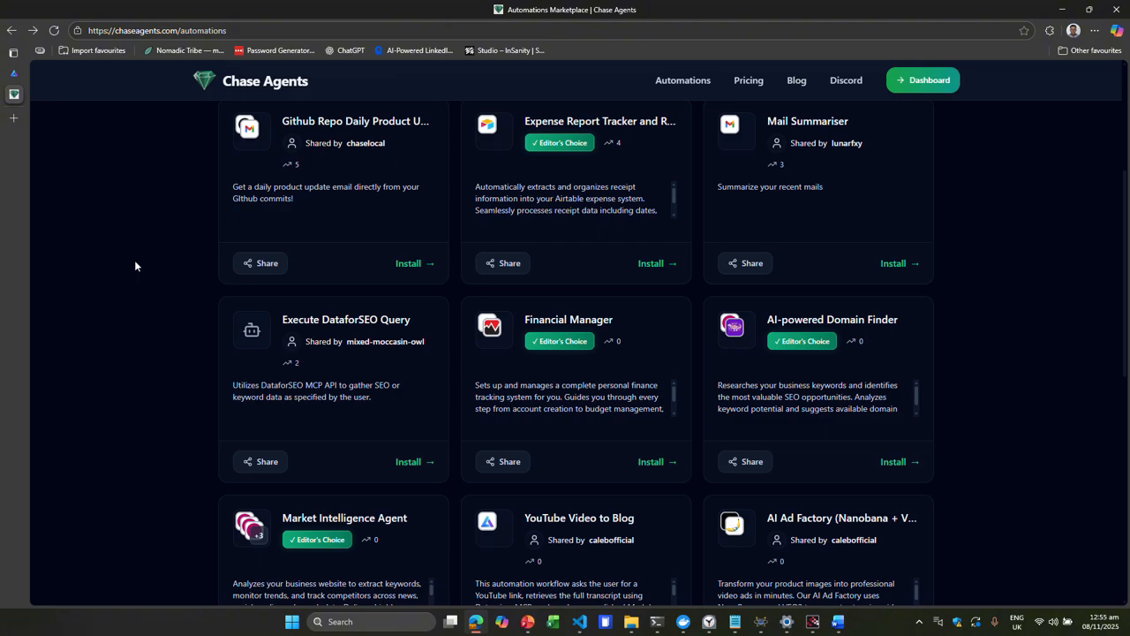
pyautogui.click(807, 202)
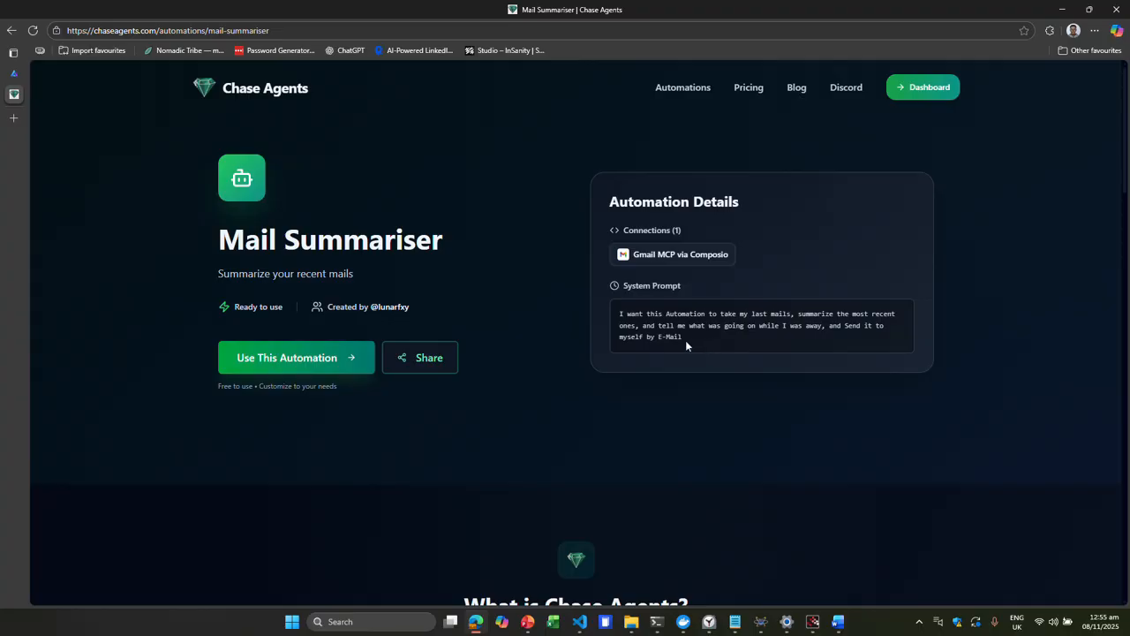
pyautogui.click(323, 364)
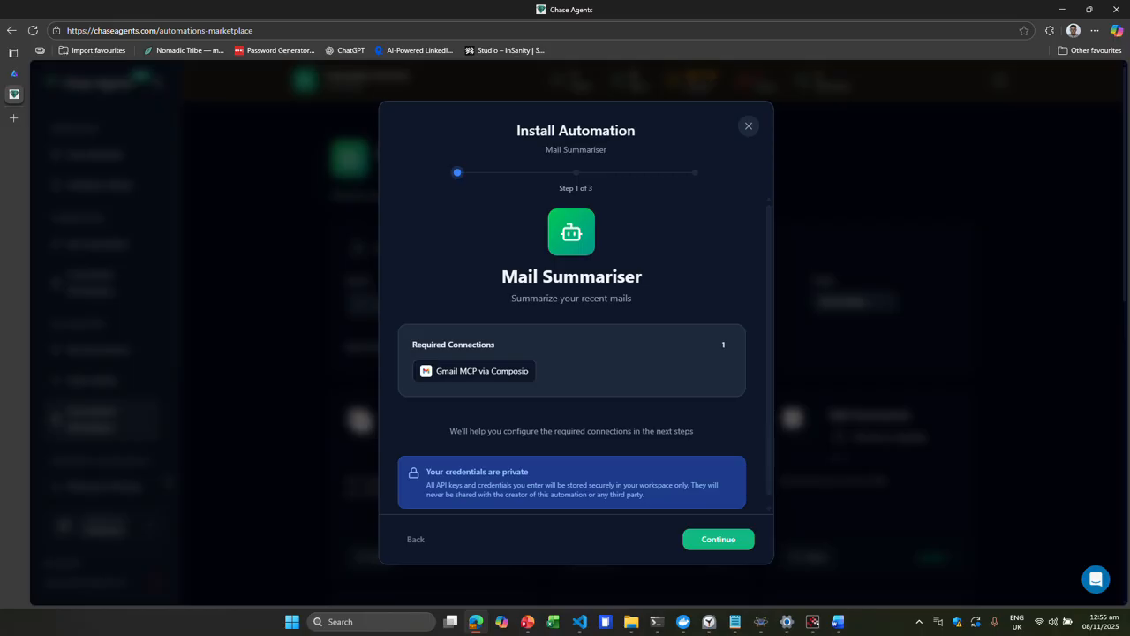
pyautogui.click(717, 541)
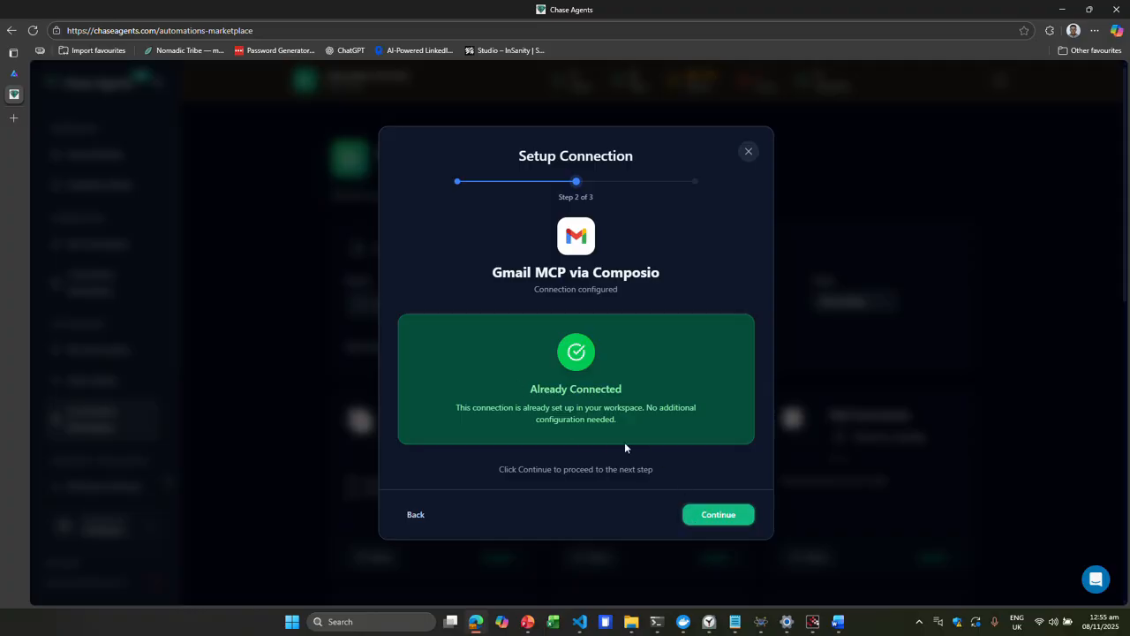
pyautogui.click(718, 519)
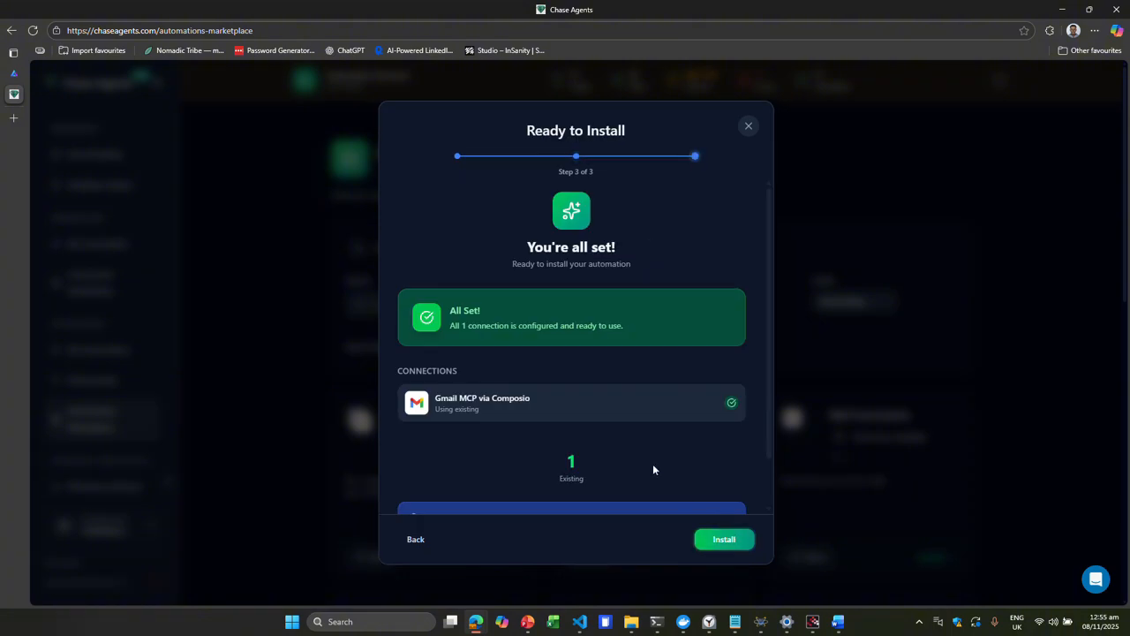
pyautogui.scroll(-2, 650, 462)
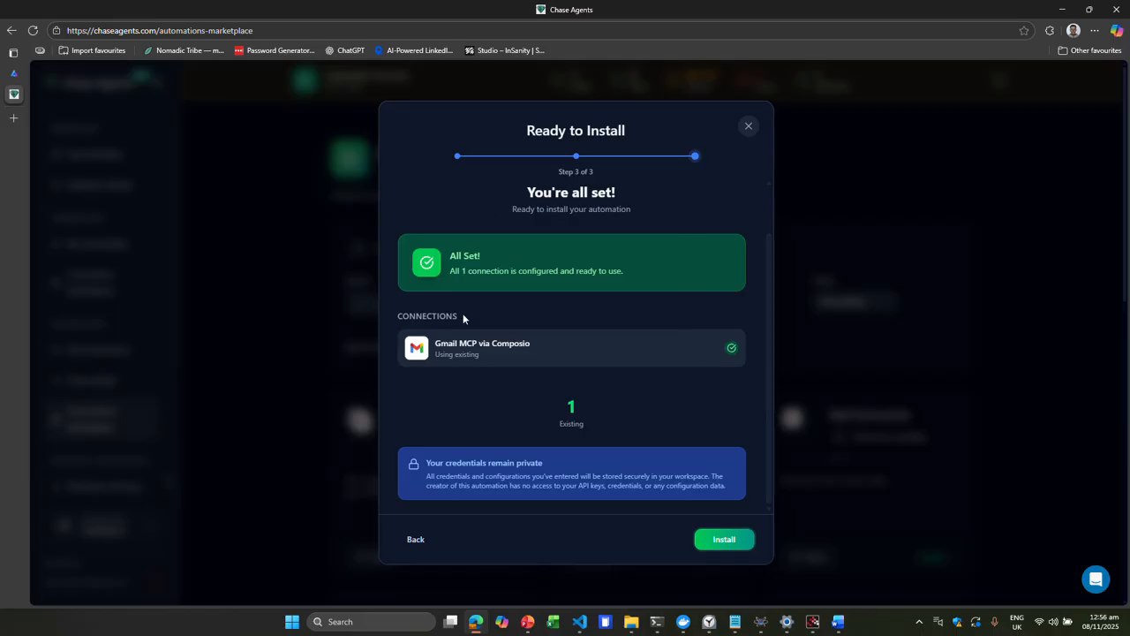
pyautogui.click(719, 539)
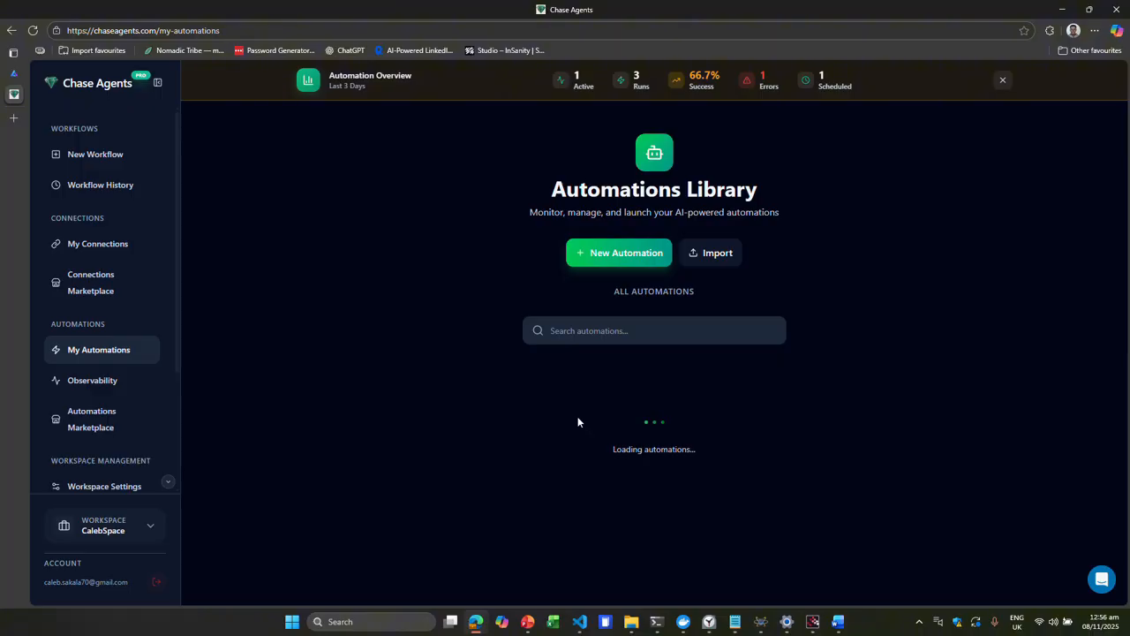
# - Open the Daily Product Update automation's options and switch its schedule between Interval, Once and Webhook types
pyautogui.scroll(-3, 578, 422)
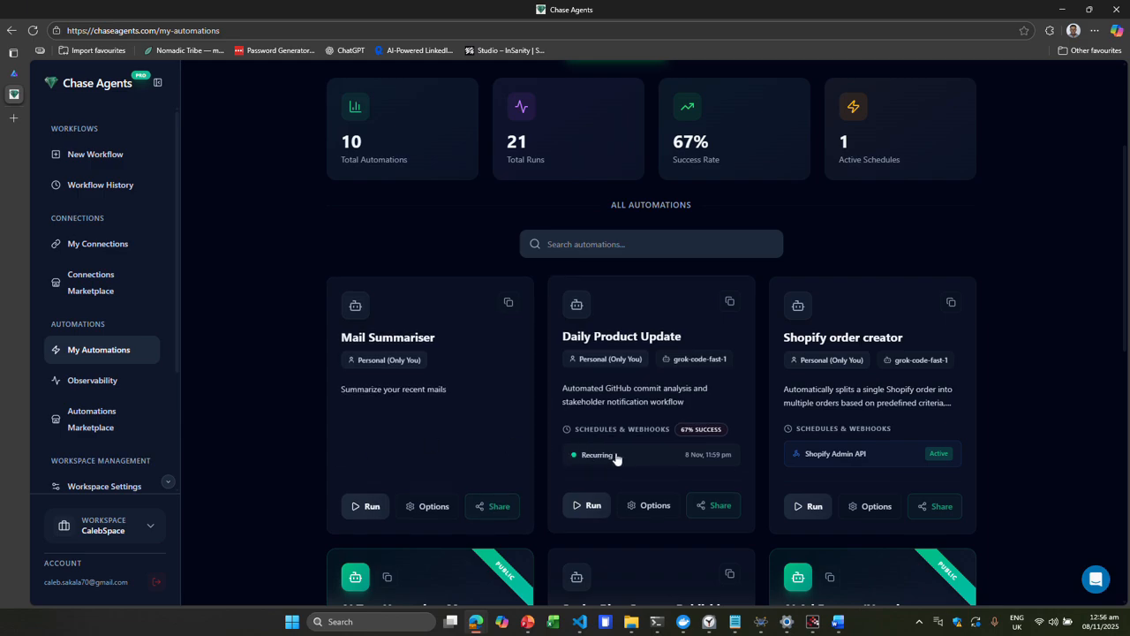
pyautogui.click(645, 505)
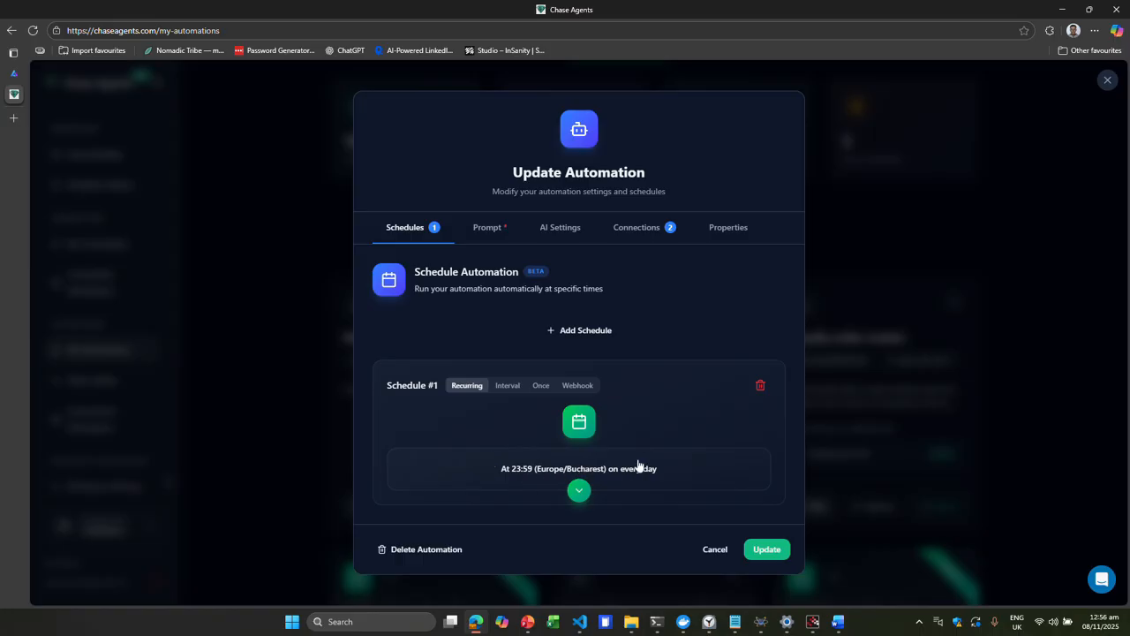
pyautogui.click(508, 386)
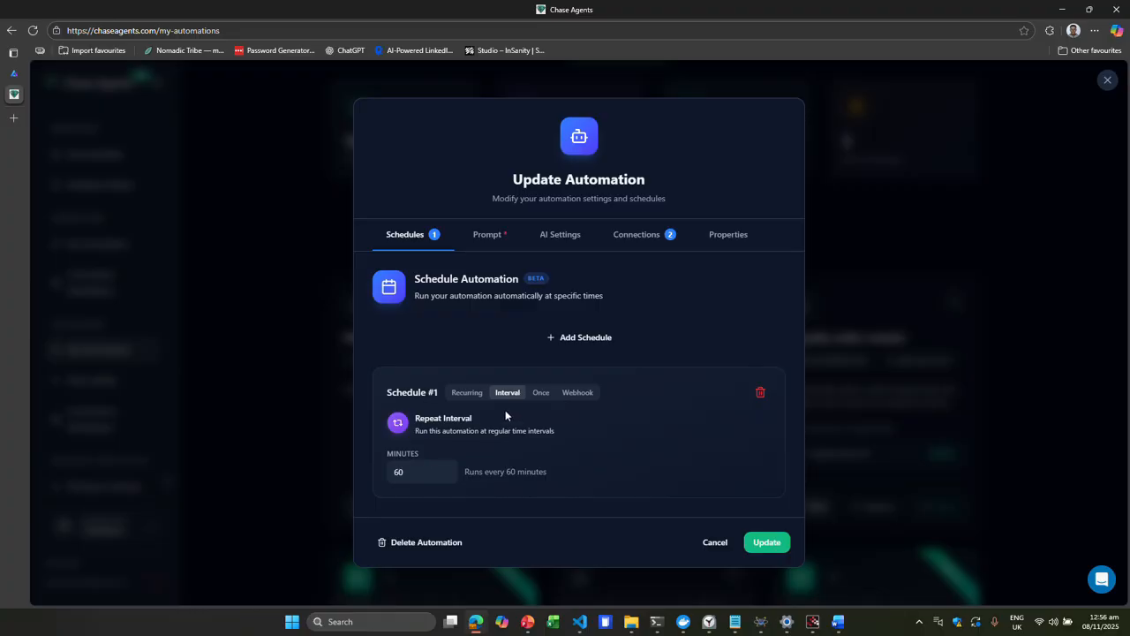
pyautogui.click(541, 392)
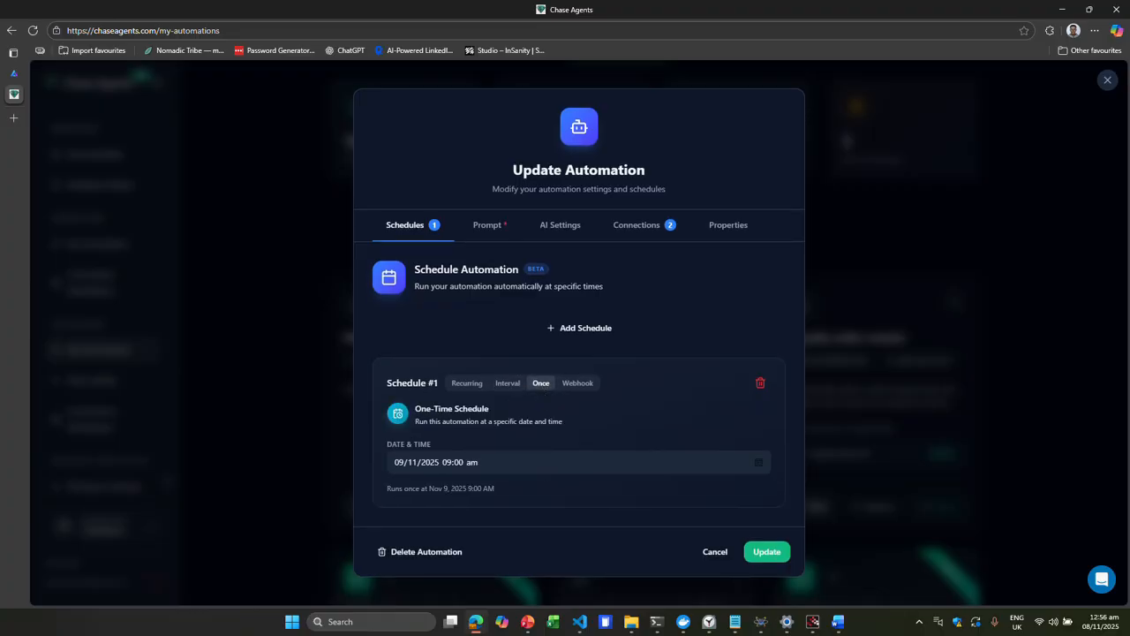
pyautogui.click(575, 384)
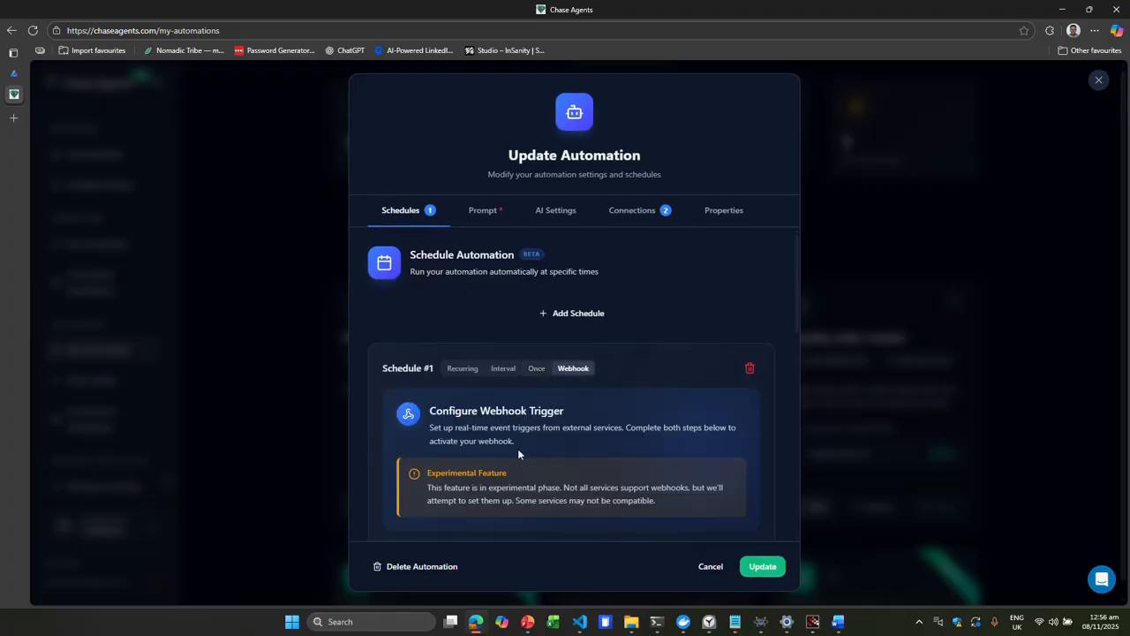
pyautogui.scroll(-3, 518, 448)
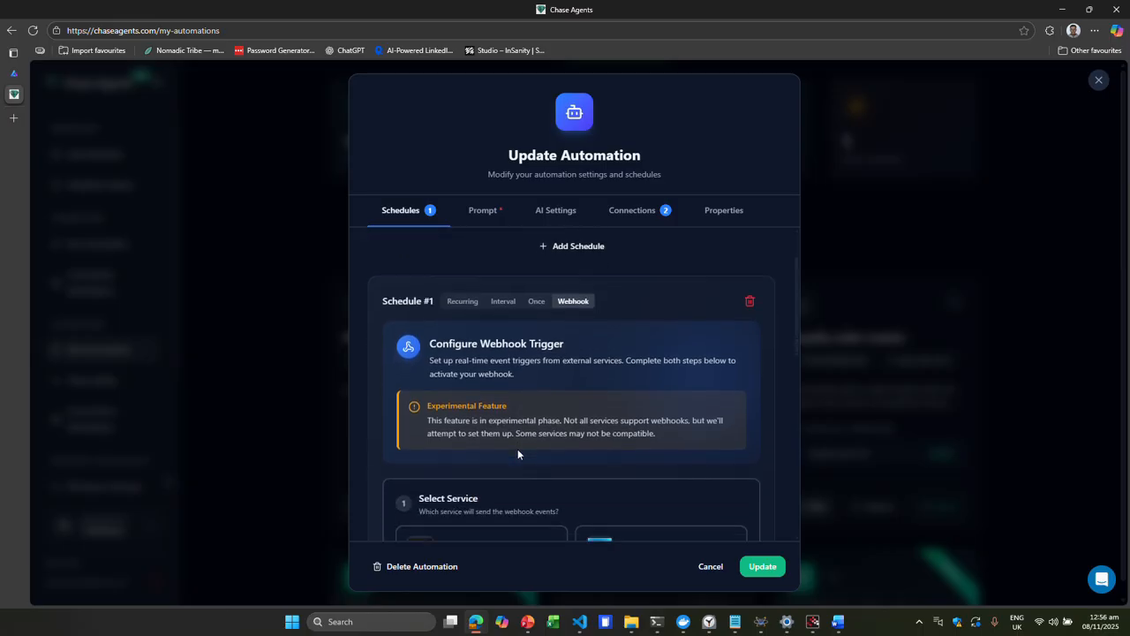
pyautogui.scroll(1, 518, 454)
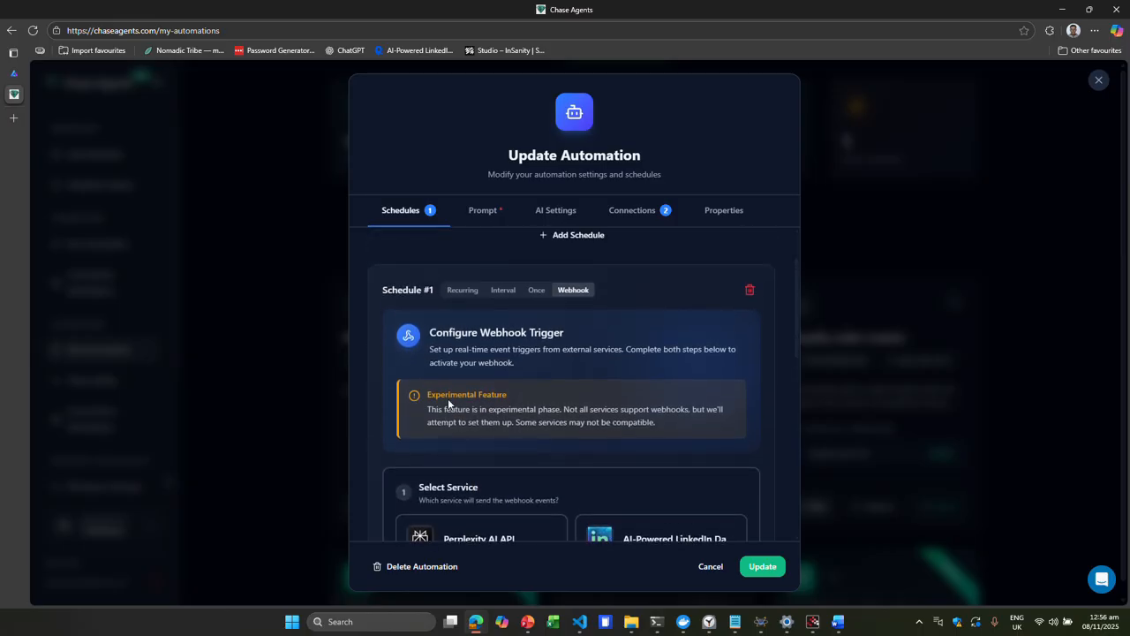
pyautogui.scroll(1, 558, 374)
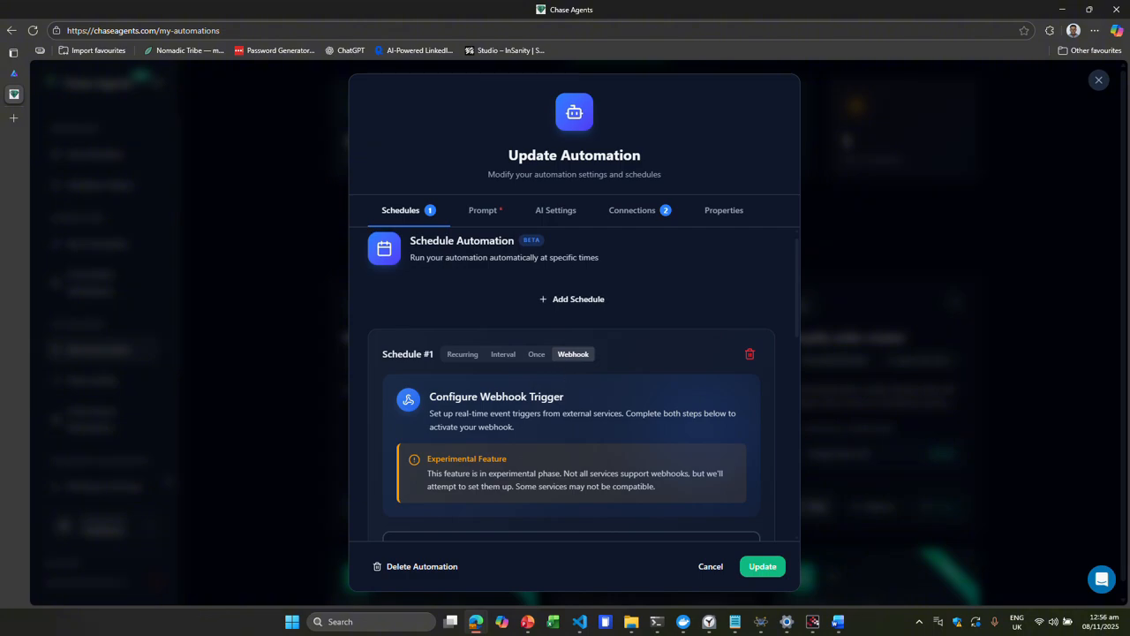
# - Add a second recurring schedule to Daily Product Update, review it, and cancel the changes
pyautogui.click(562, 314)
pyautogui.scroll(-2, 565, 318)
pyautogui.scroll(2, 578, 362)
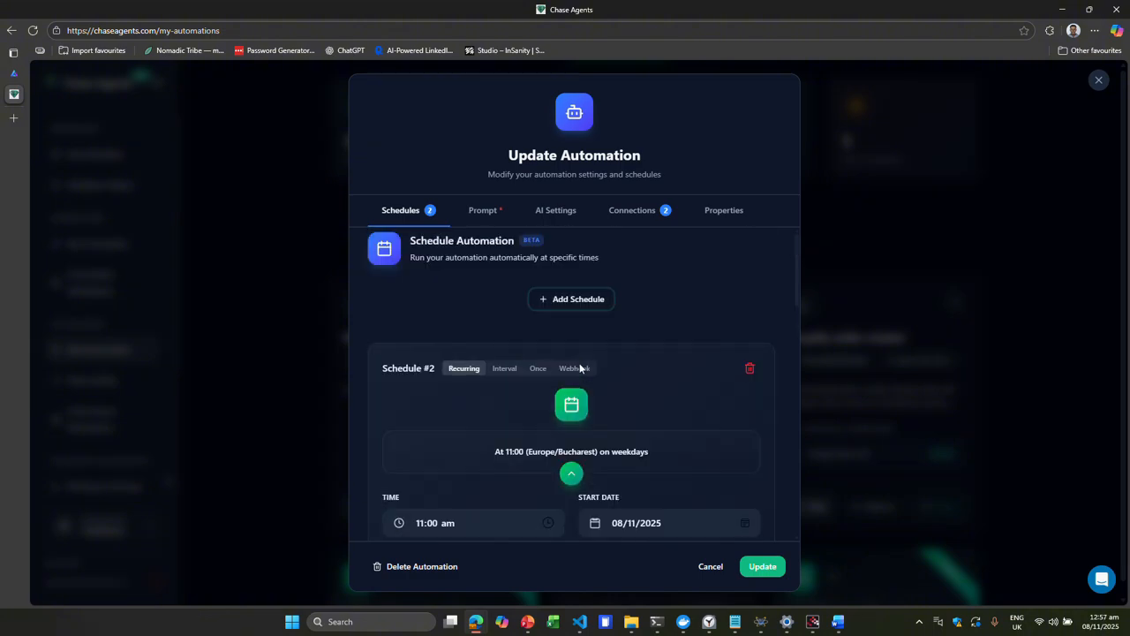
pyautogui.scroll(-5, 605, 371)
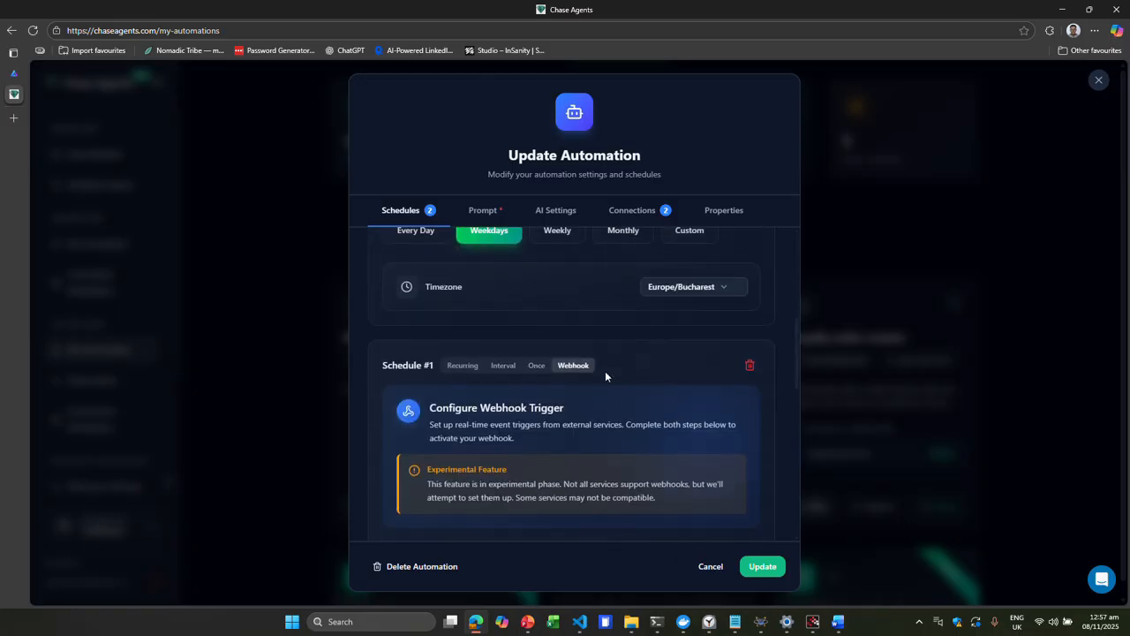
pyautogui.scroll(5, 605, 371)
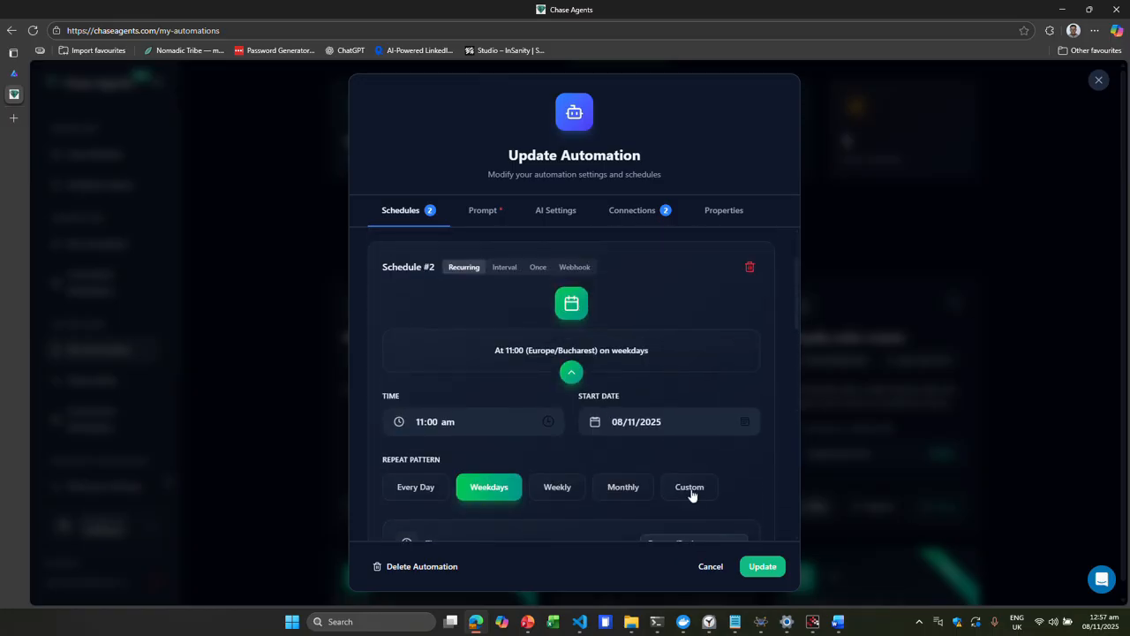
pyautogui.click(709, 572)
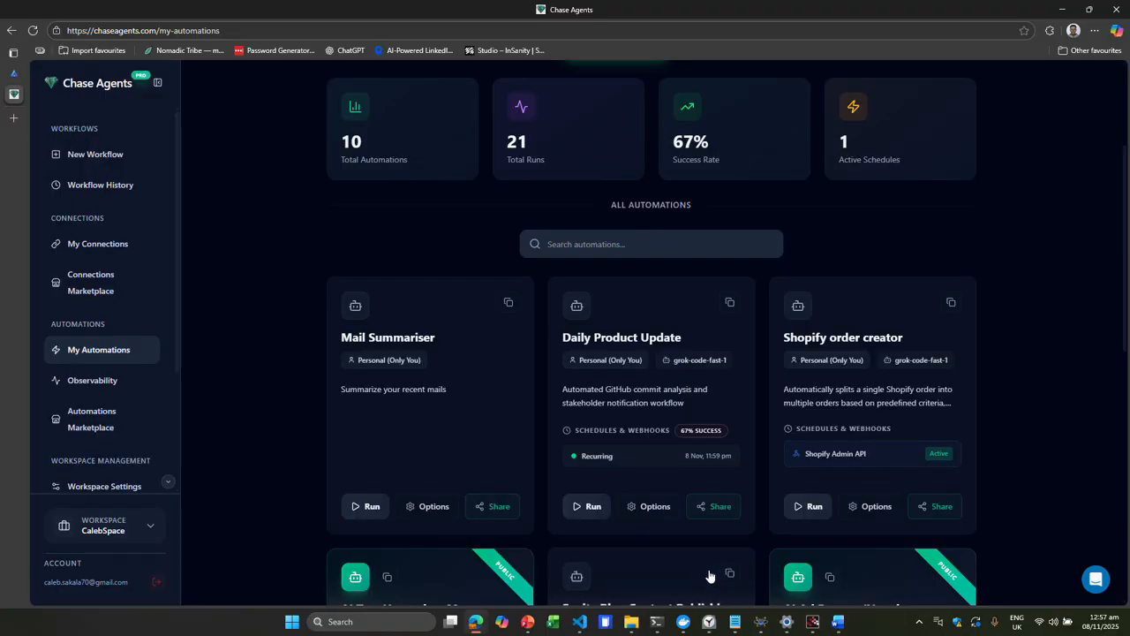
# - Edit the Mail Summariser automation's prompt so it takes the last 10 mails
pyautogui.click(415, 506)
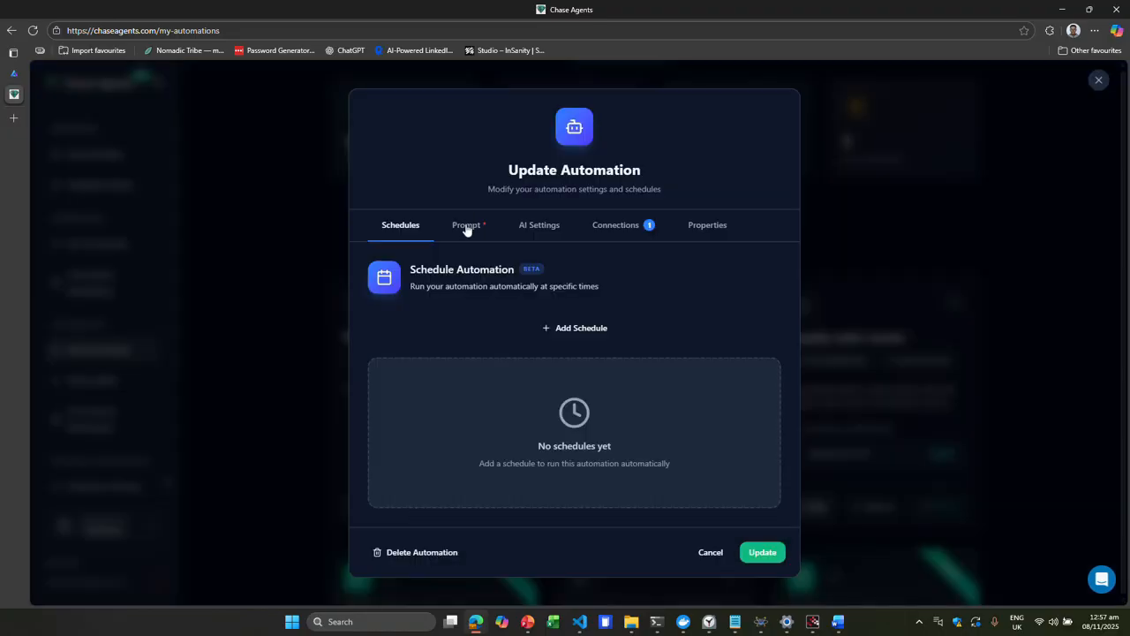
pyautogui.click(465, 224)
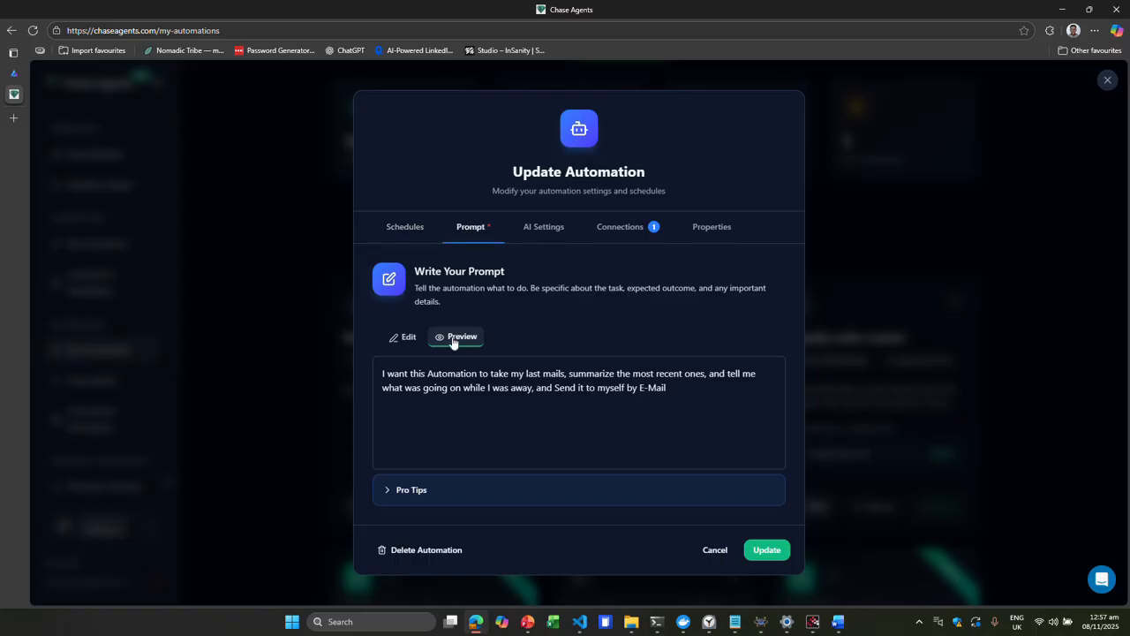
pyautogui.click(403, 336)
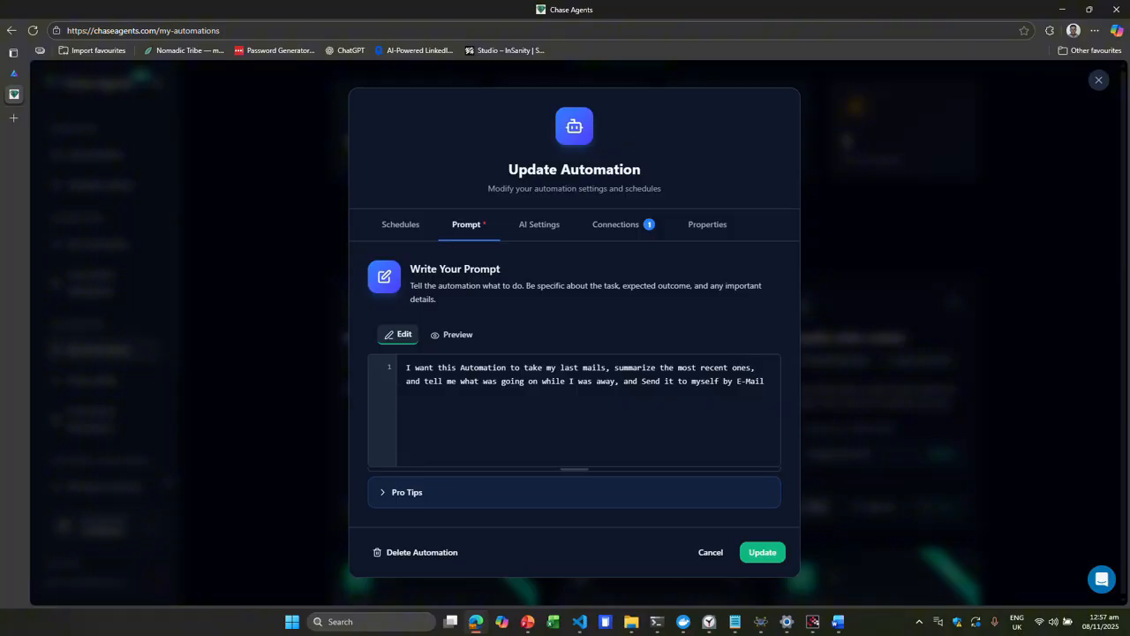
pyautogui.write('10')
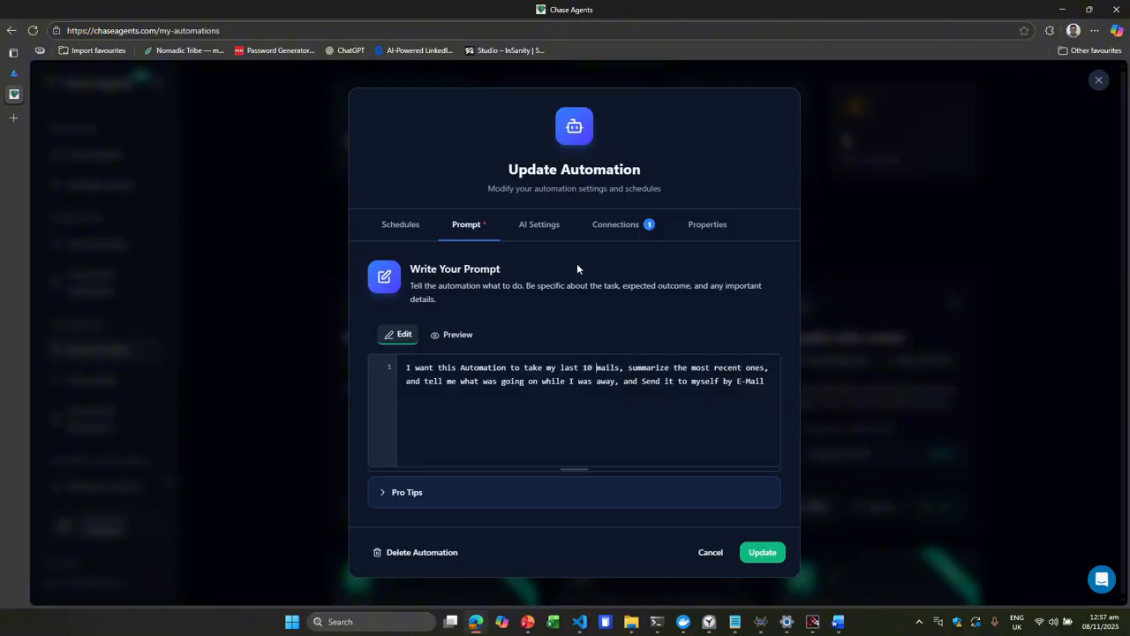
# - Browse the available AI models in the automation's AI settings, keeping the workspace default
pyautogui.click(538, 227)
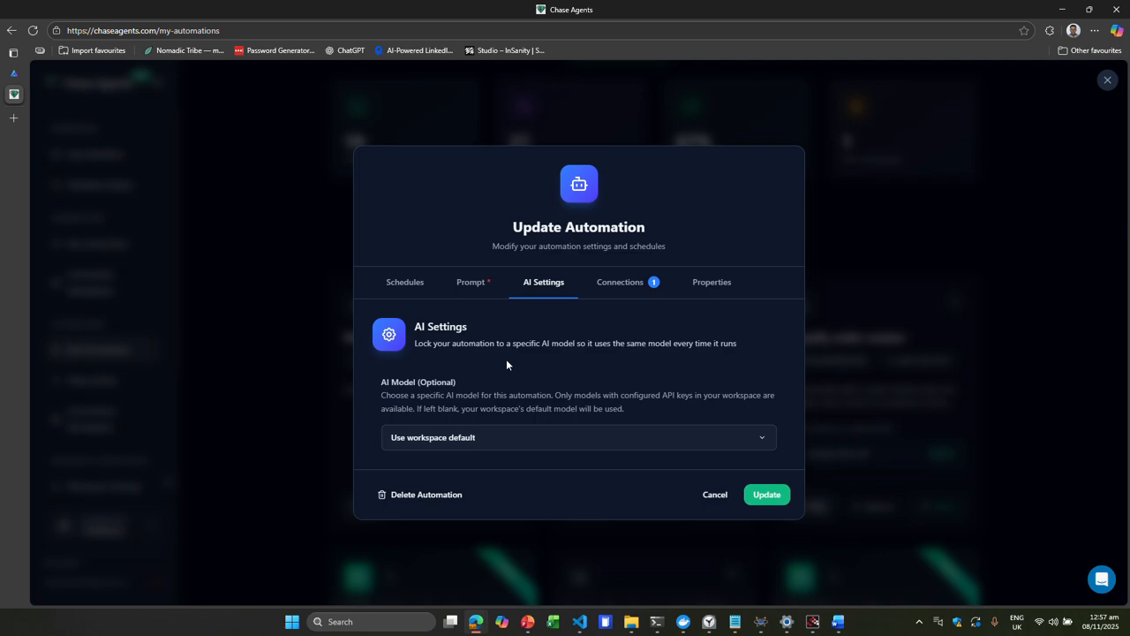
pyautogui.click(509, 446)
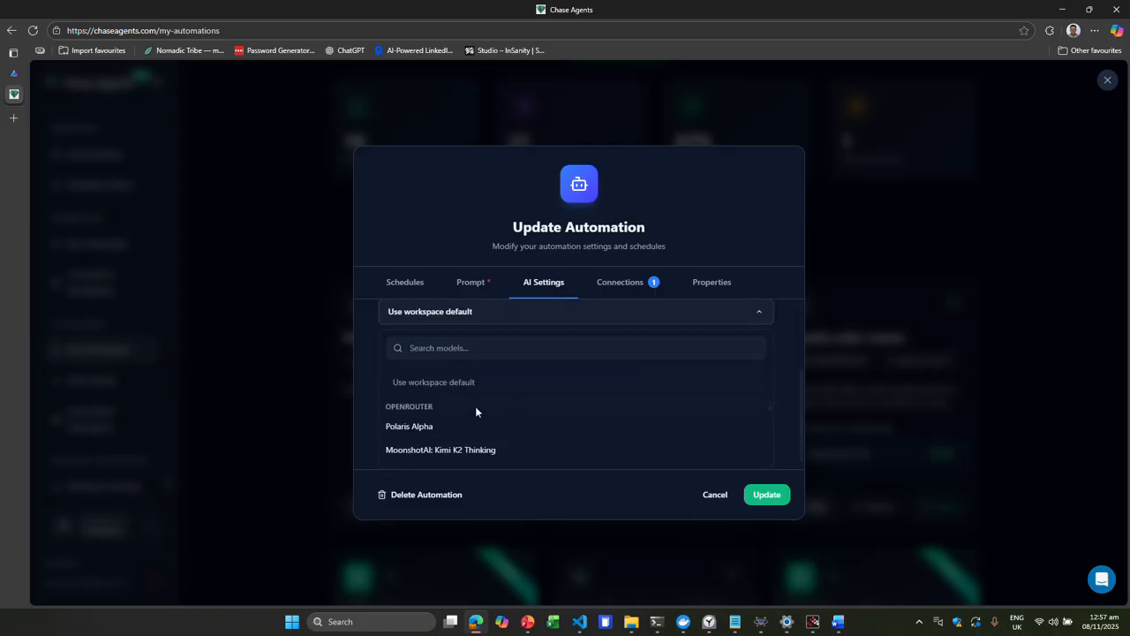
pyautogui.scroll(-5, 449, 429)
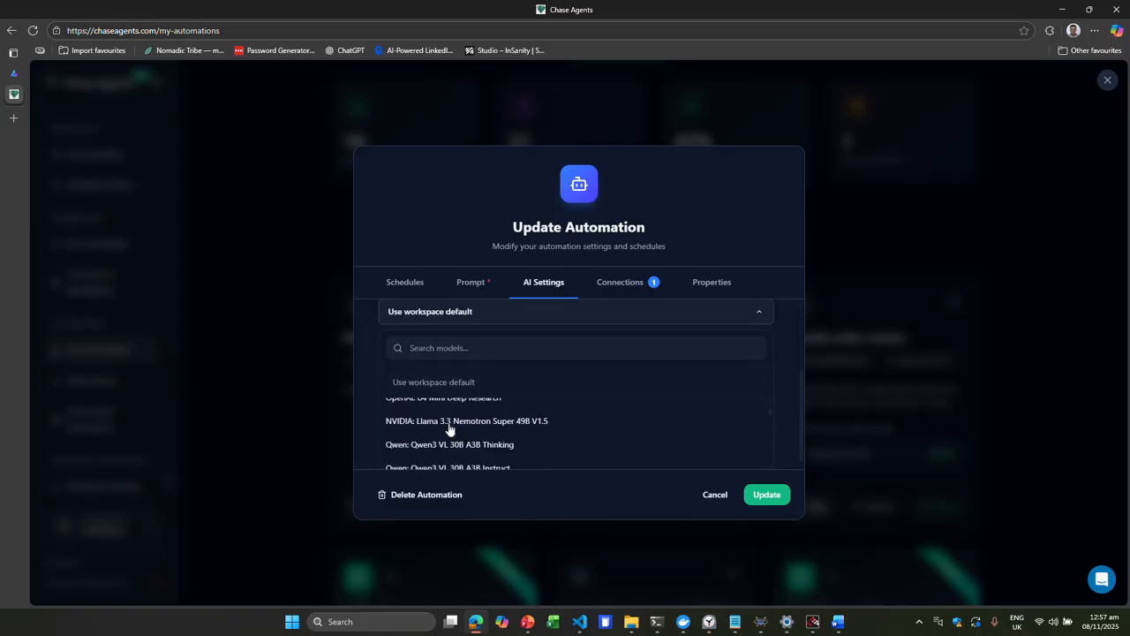
pyautogui.scroll(-8, 450, 429)
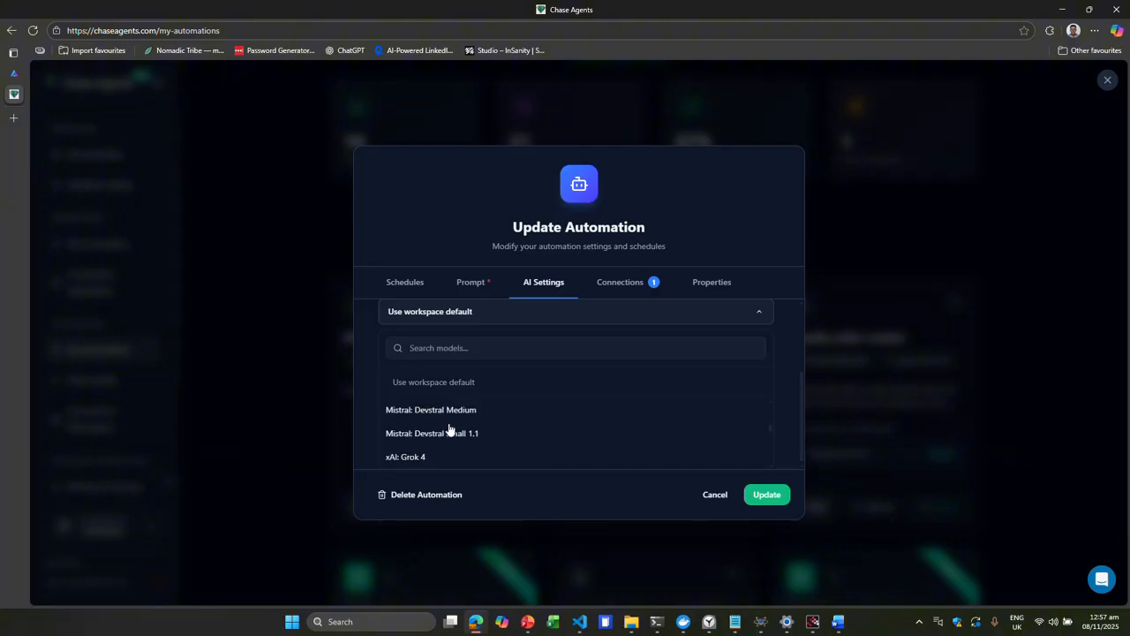
pyautogui.click(462, 319)
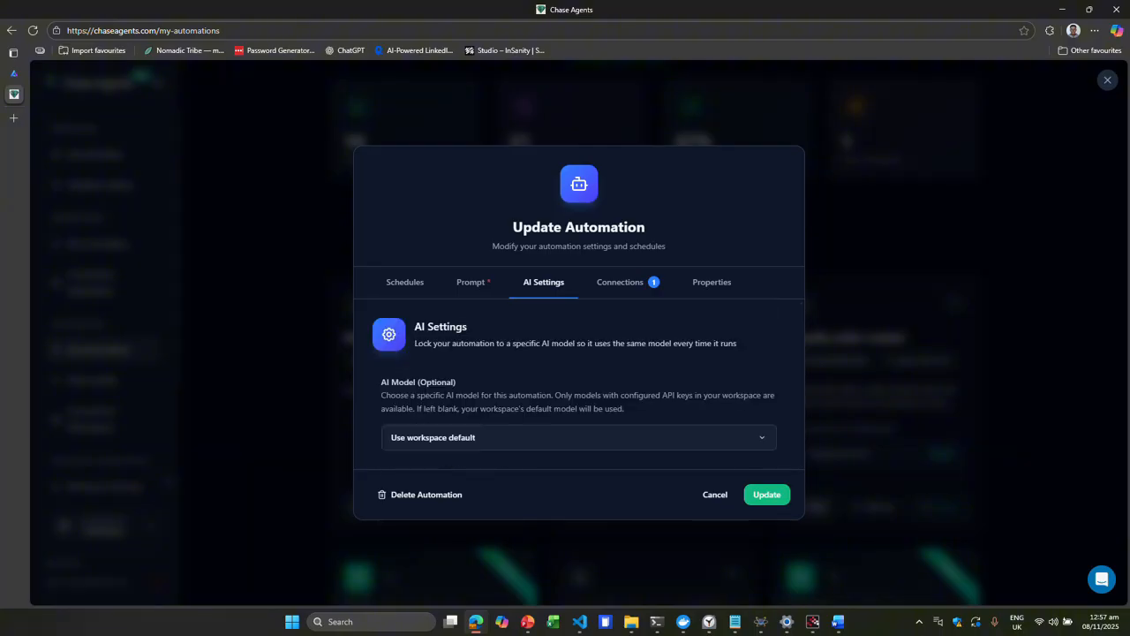
# - Review the connections available for the Mail Summariser automation
pyautogui.click(618, 291)
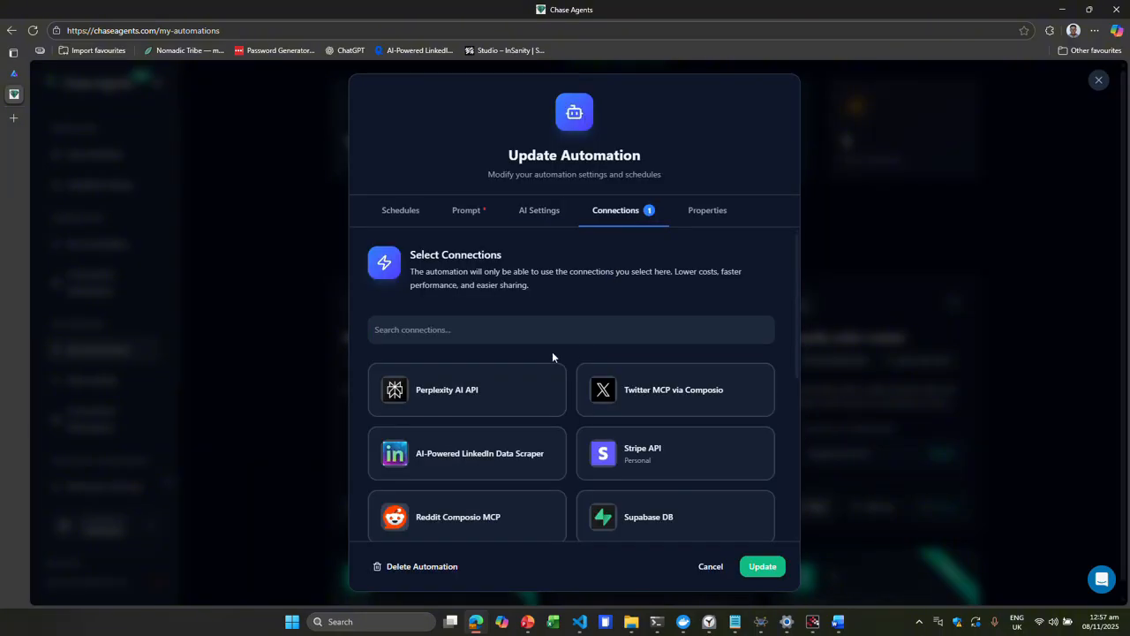
pyautogui.scroll(-3, 537, 316)
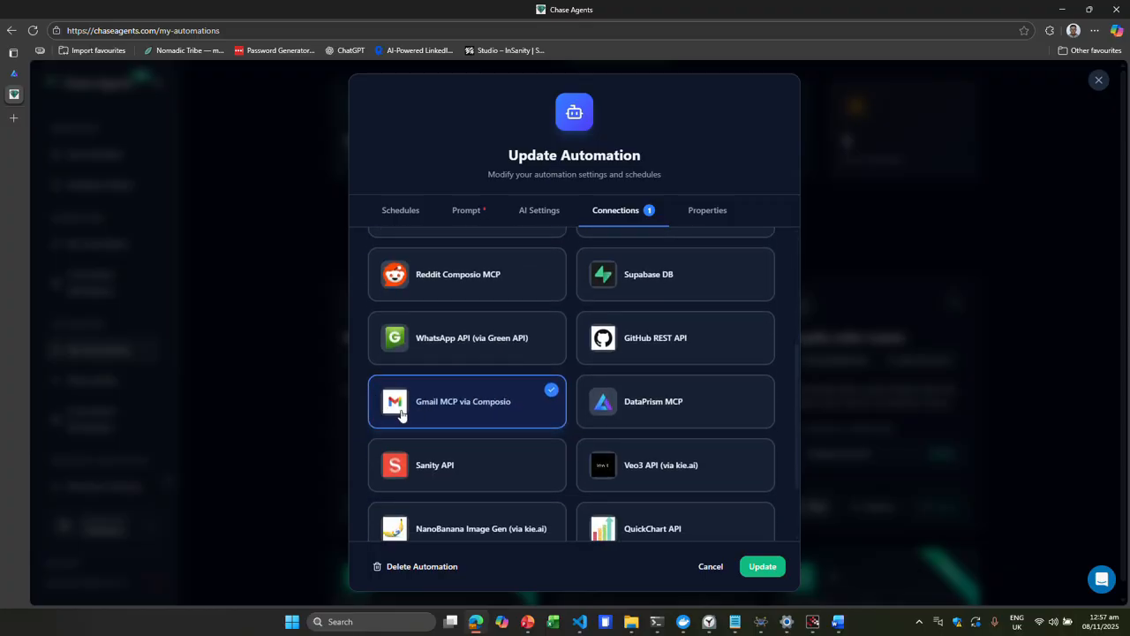
pyautogui.scroll(1, 488, 375)
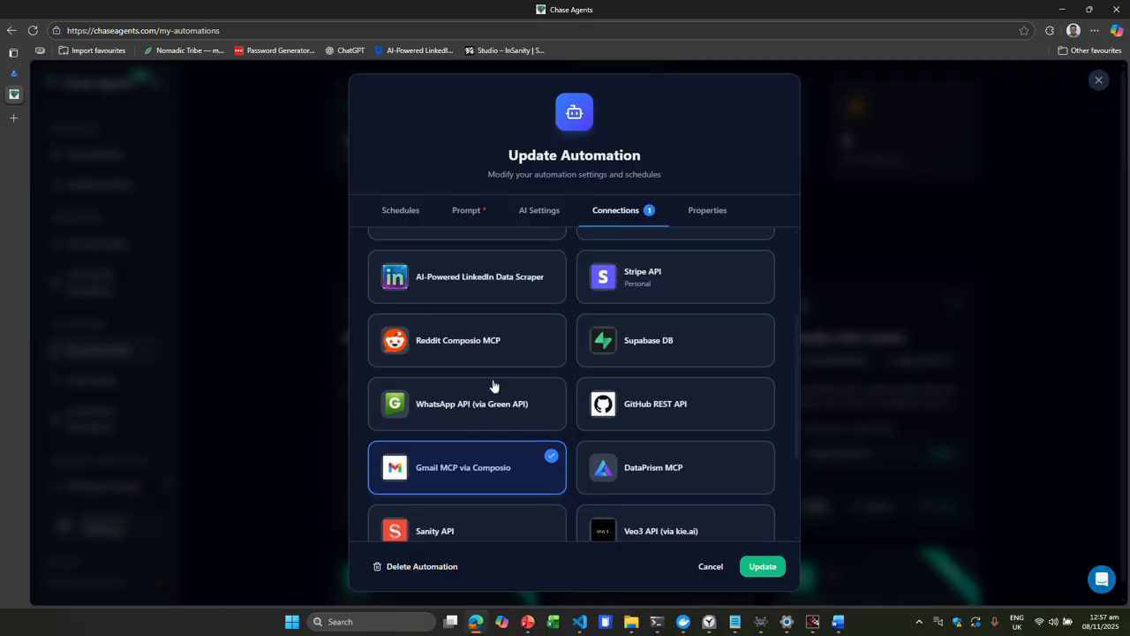
pyautogui.scroll(2, 441, 285)
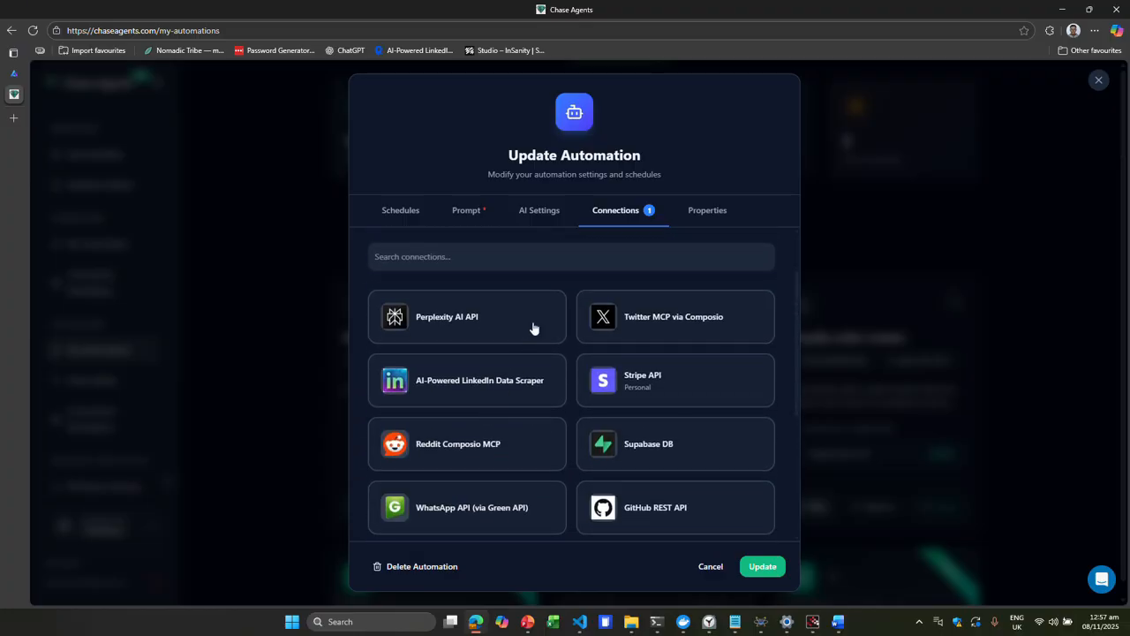
# - Review the remaining connections and the automation's properties, then close the dialog without updating
pyautogui.scroll(-4, 532, 326)
pyautogui.scroll(-1, 532, 328)
pyautogui.scroll(1, 533, 325)
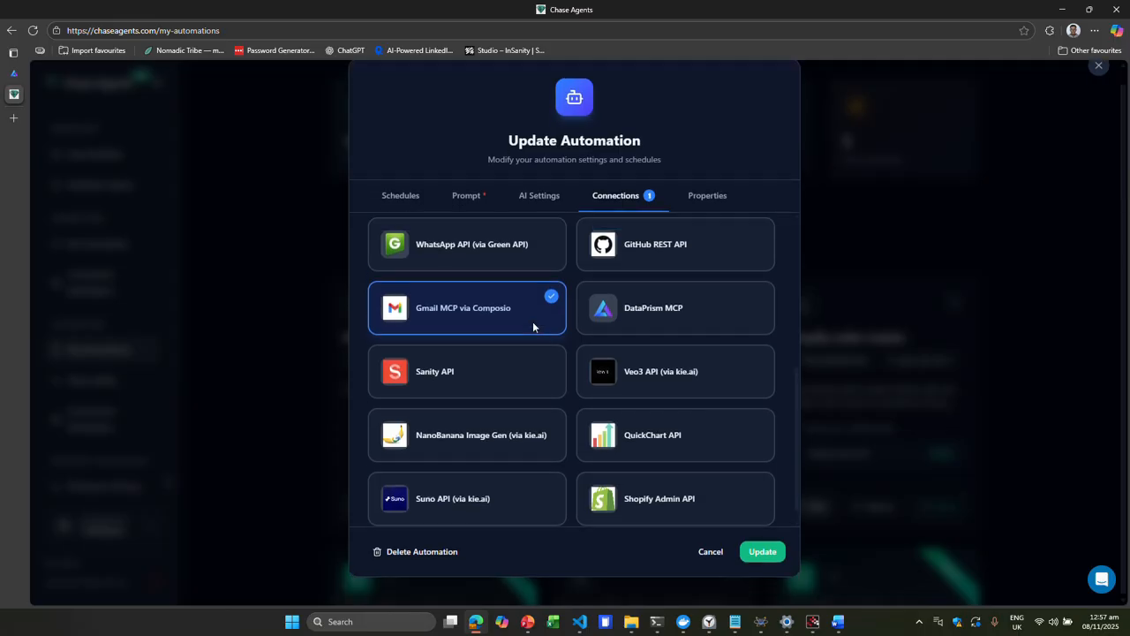
pyautogui.scroll(-1, 504, 423)
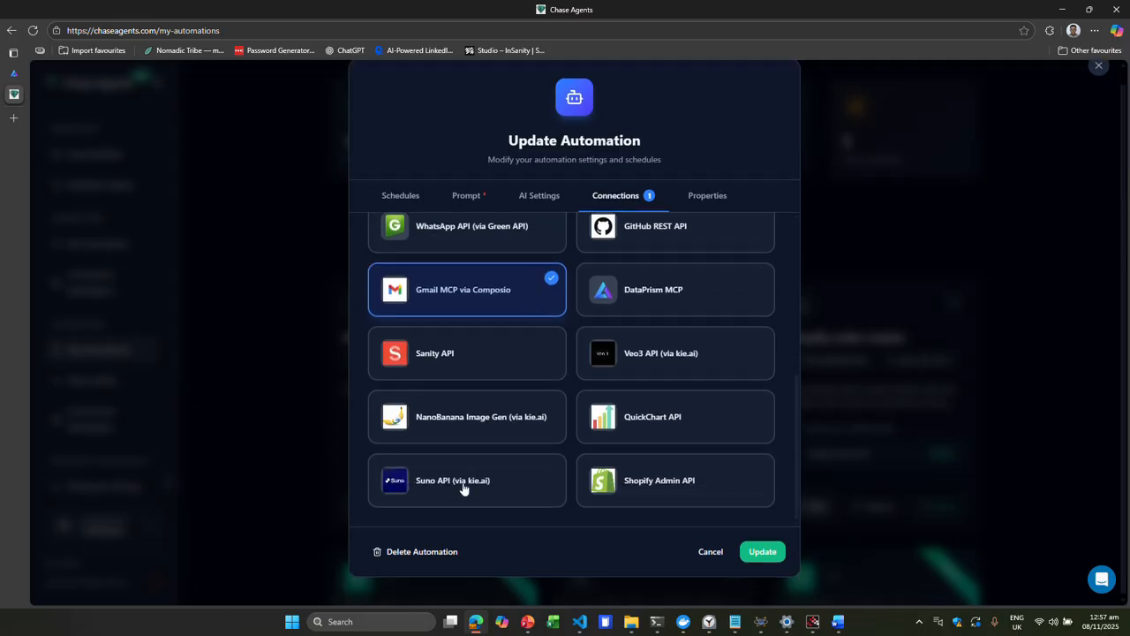
pyautogui.click(707, 195)
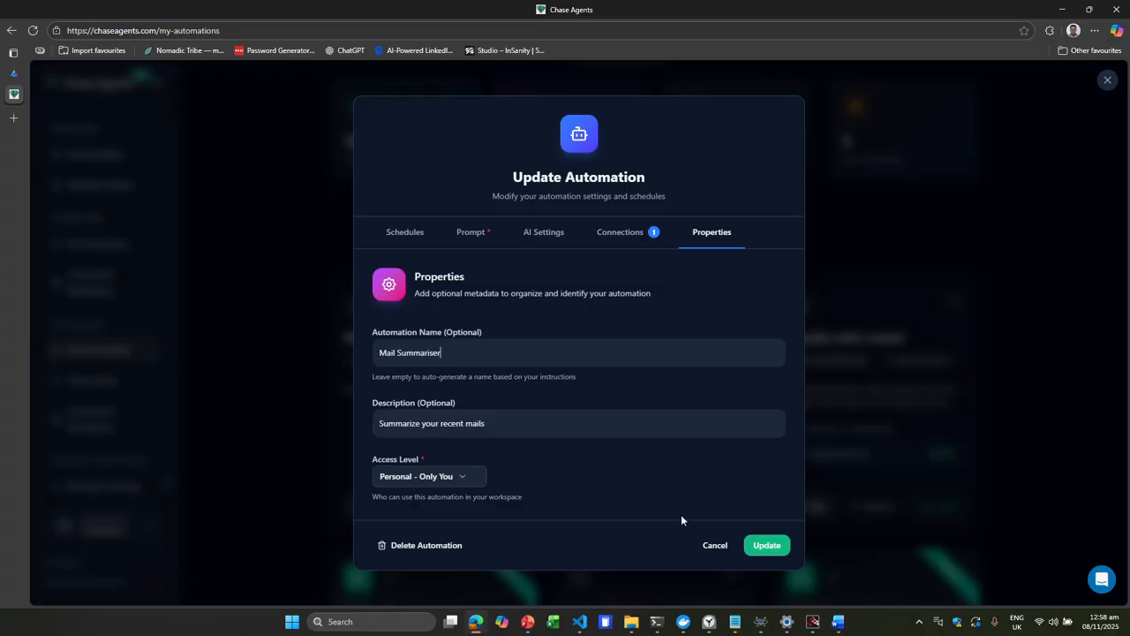
pyautogui.click(714, 545)
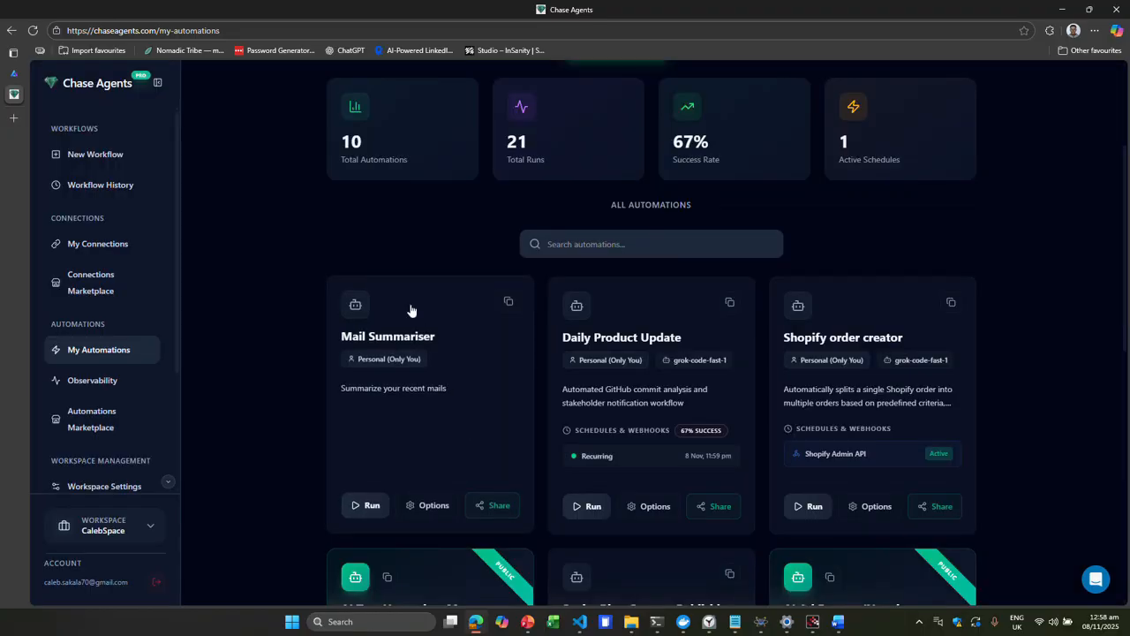
# - Start installing the Github Repo Daily Product Update Email automation from the Automations Marketplace and continue past the first step
pyautogui.click(138, 413)
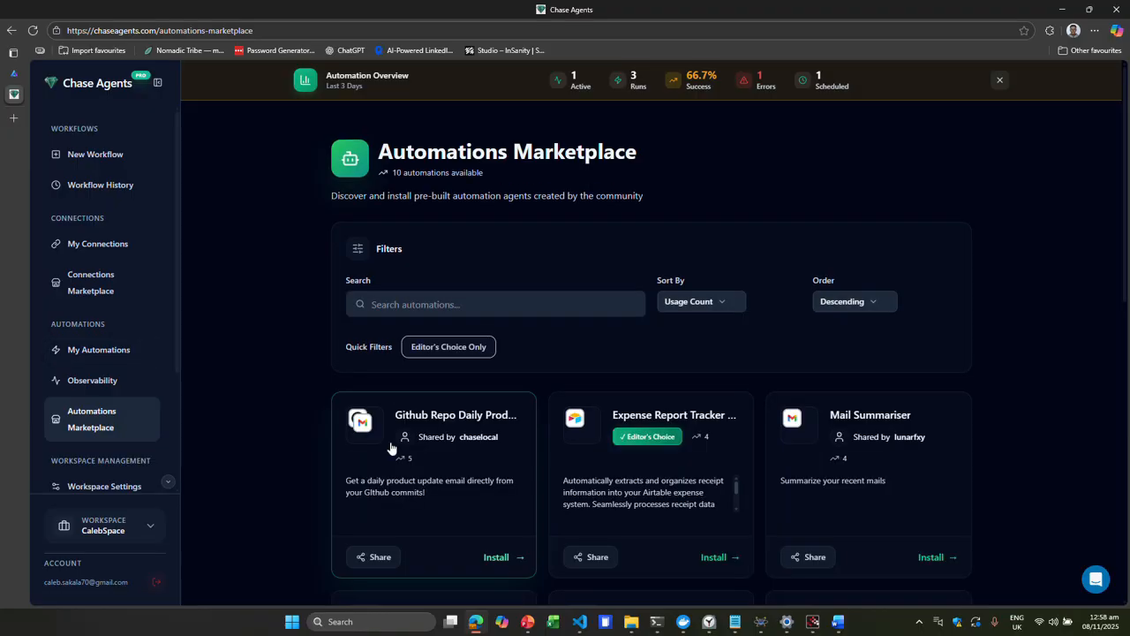
pyautogui.click(453, 485)
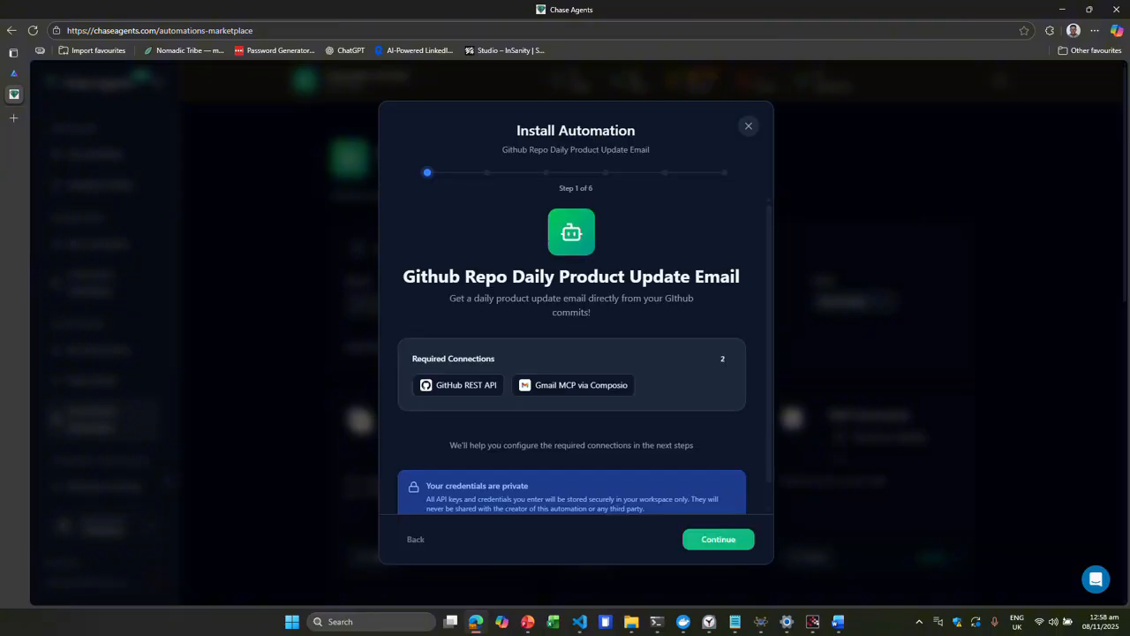
pyautogui.click(696, 540)
pyautogui.scroll(-1, 612, 313)
pyautogui.scroll(-1, 612, 313)
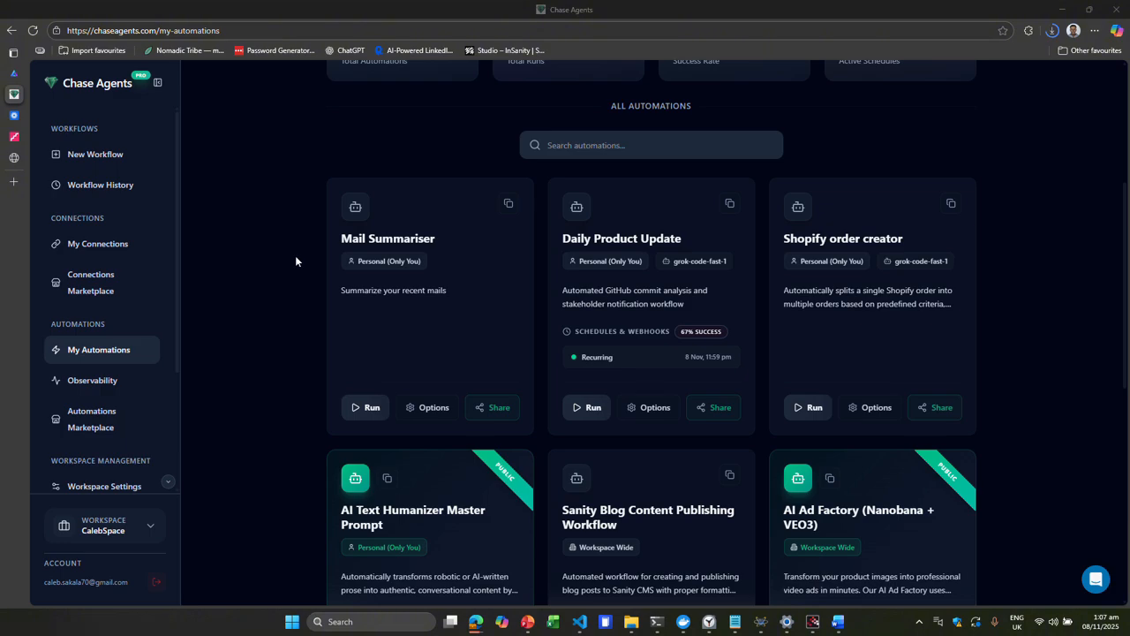
# - Open the Daily Product Update automation's options, expand its recurring schedule, and cancel without changes
pyautogui.scroll(1, 294, 256)
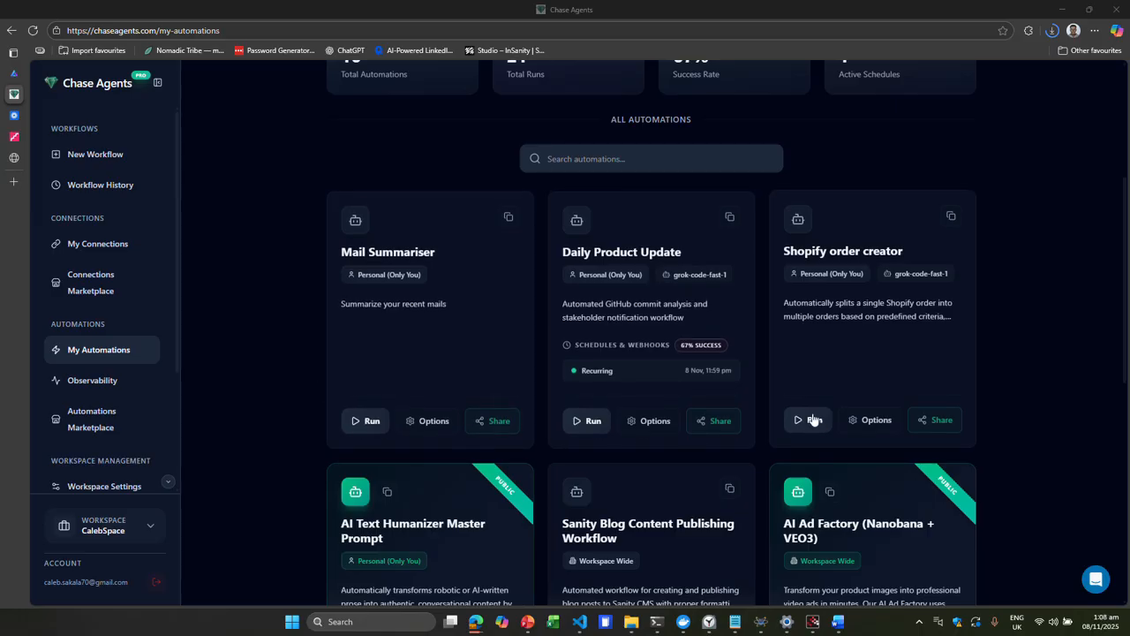
pyautogui.click(651, 421)
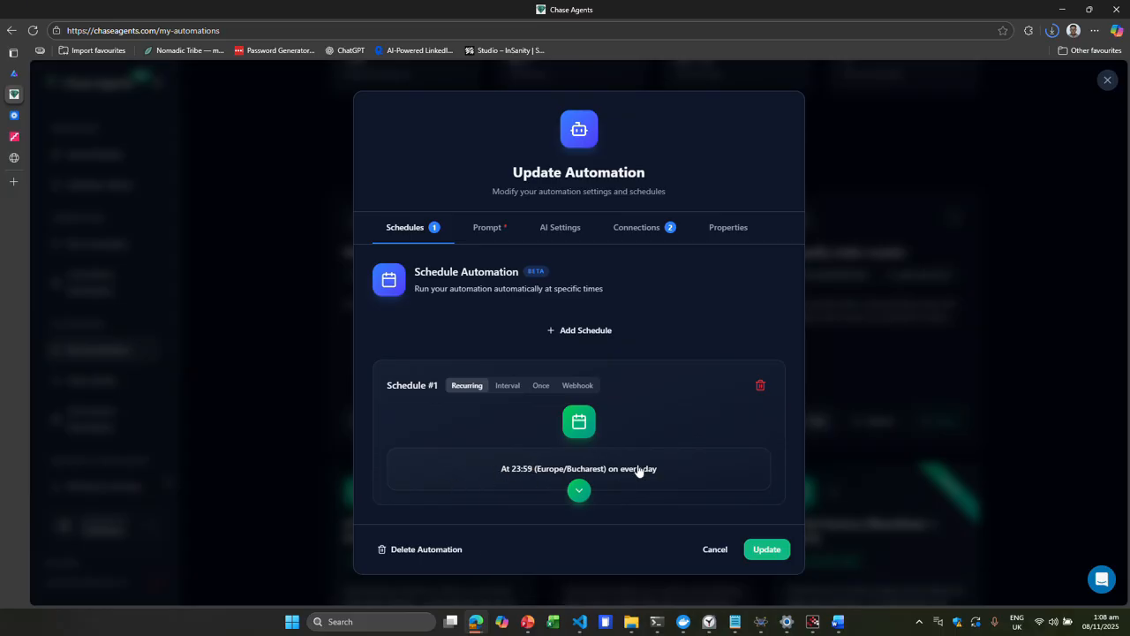
pyautogui.click(578, 490)
pyautogui.click(564, 356)
pyautogui.click(715, 549)
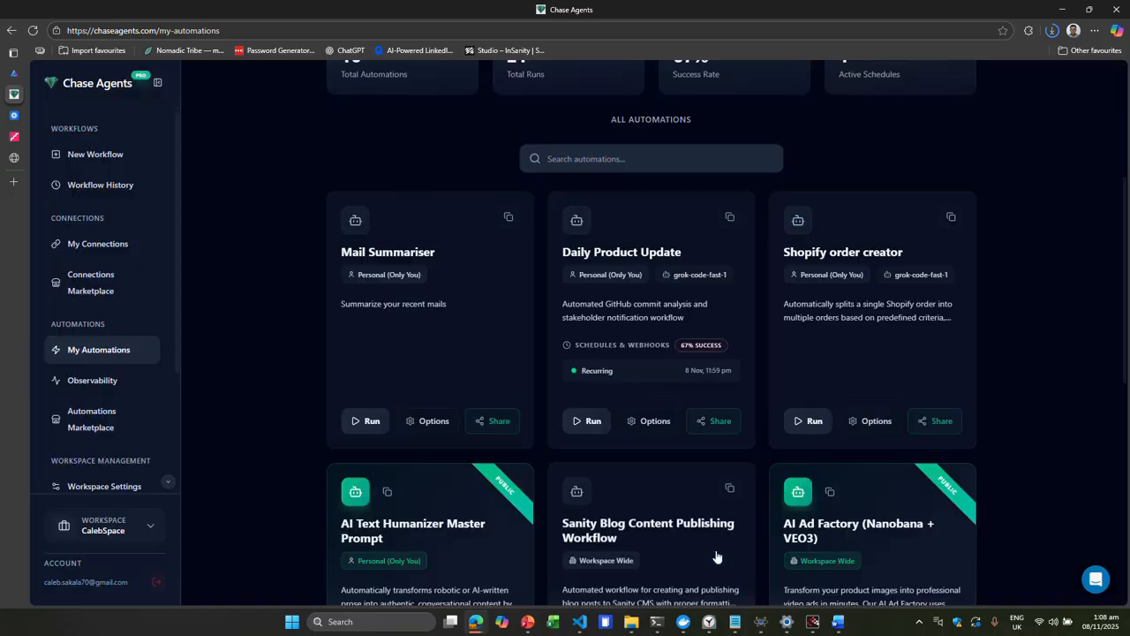
# - Add a webhook schedule to the Shopify order creator automation with Shopify Admin API as the service
pyautogui.click(867, 420)
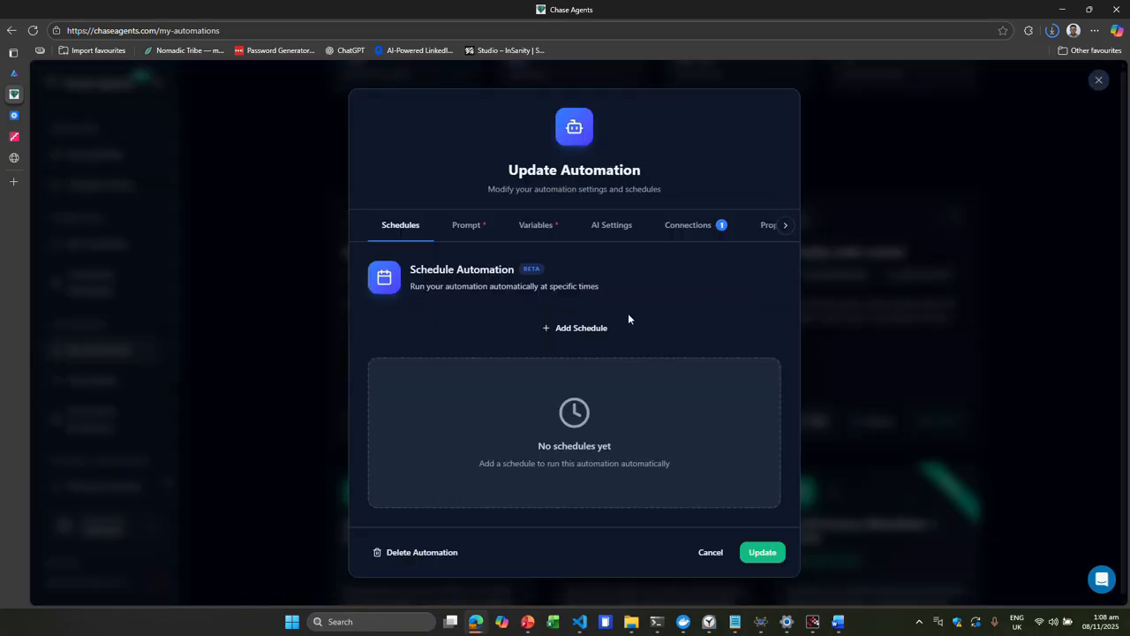
pyautogui.click(565, 327)
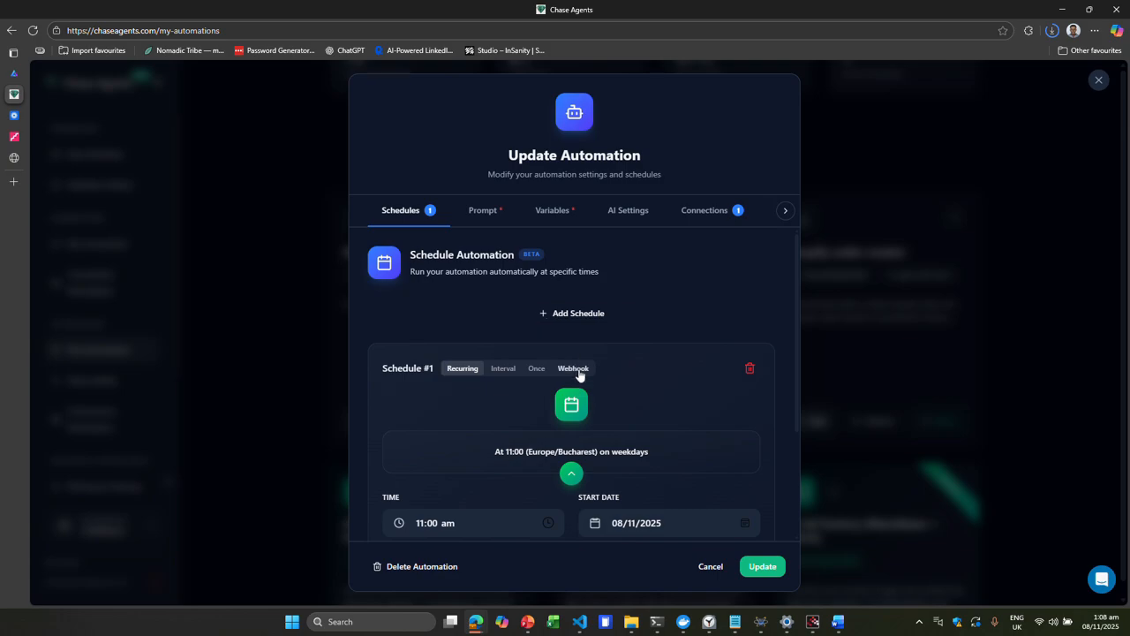
pyautogui.click(574, 368)
pyautogui.scroll(-3, 577, 373)
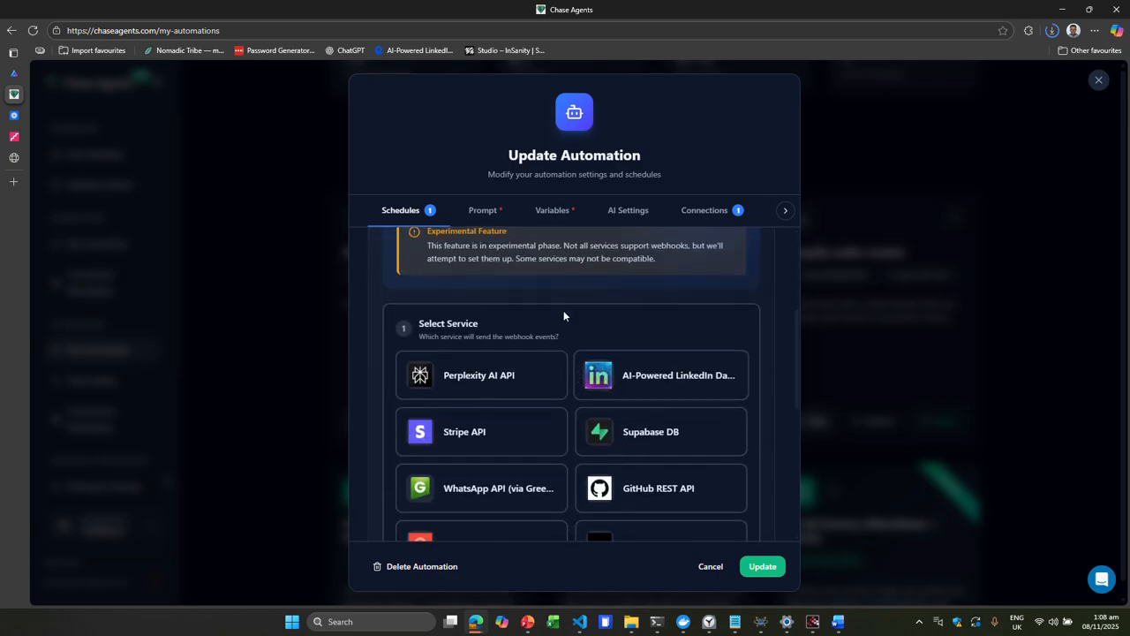
pyautogui.scroll(-3, 551, 290)
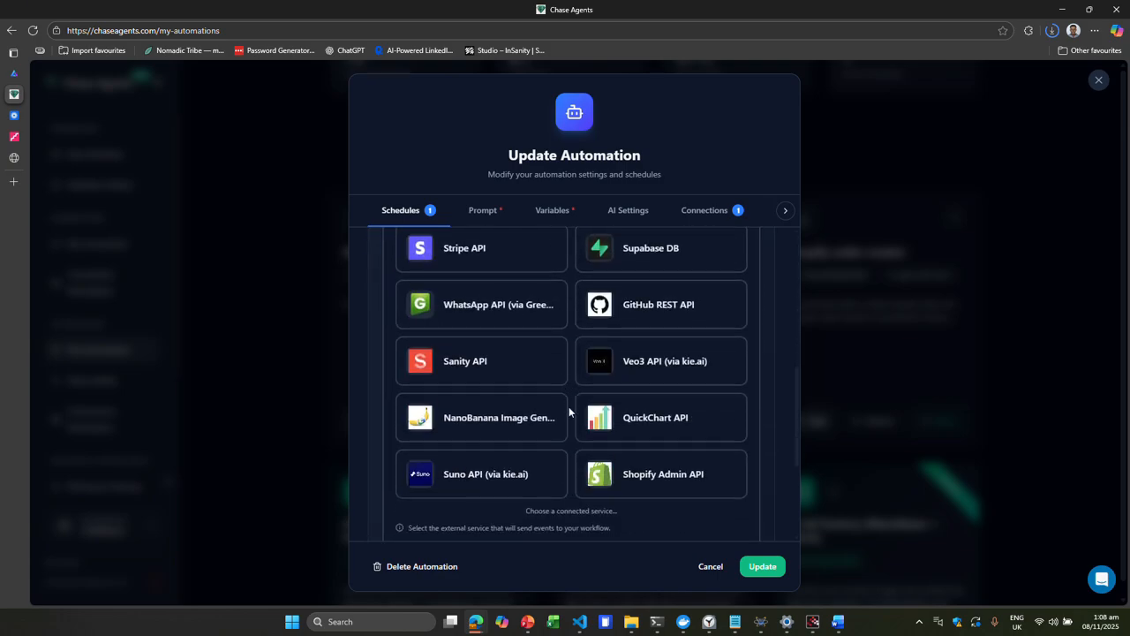
pyautogui.click(609, 474)
# - Describe the webhook event as "This should trigger when I get a new order in my Shopify" and request AI clarification
pyautogui.scroll(-3, 609, 483)
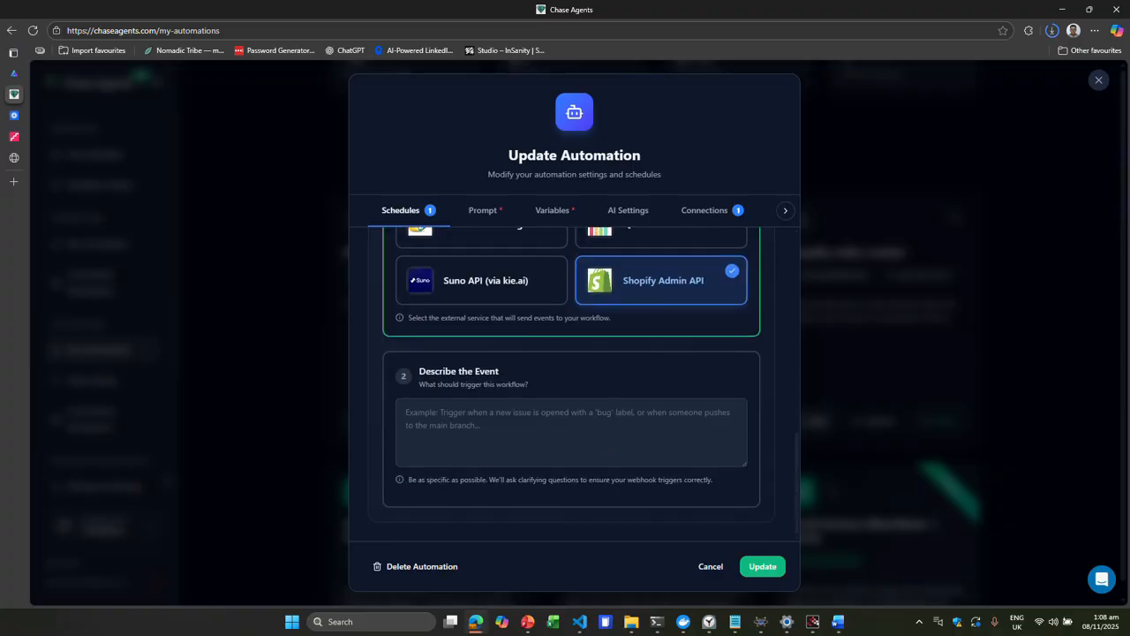
pyautogui.write('This s')
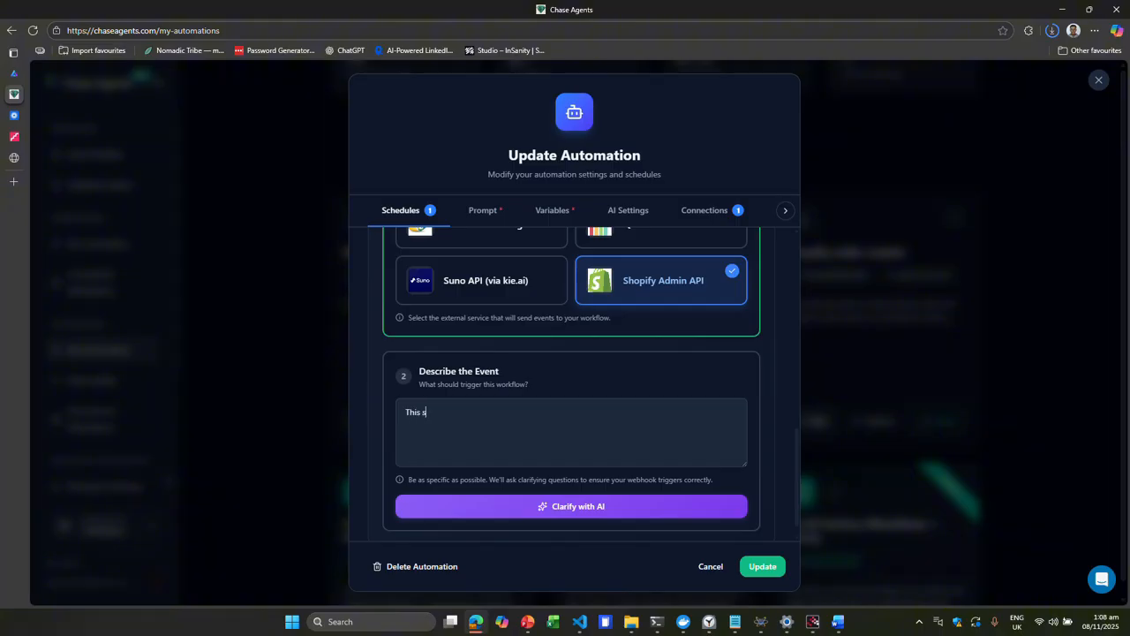
pyautogui.write('hould trigger when I get a new order in my Shopify')
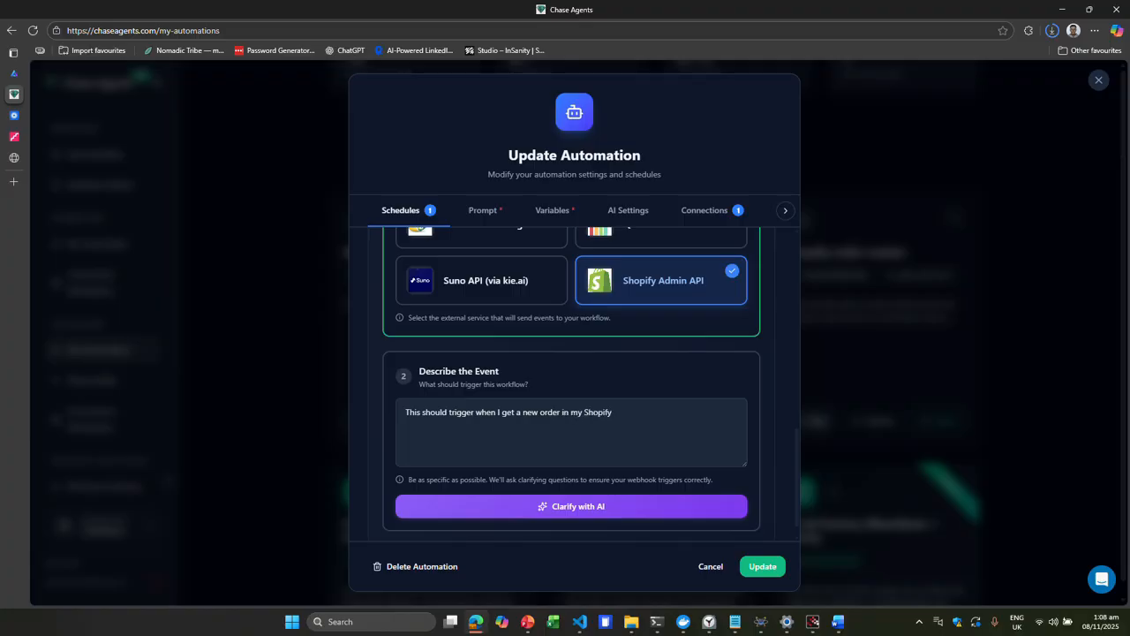
pyautogui.click(605, 514)
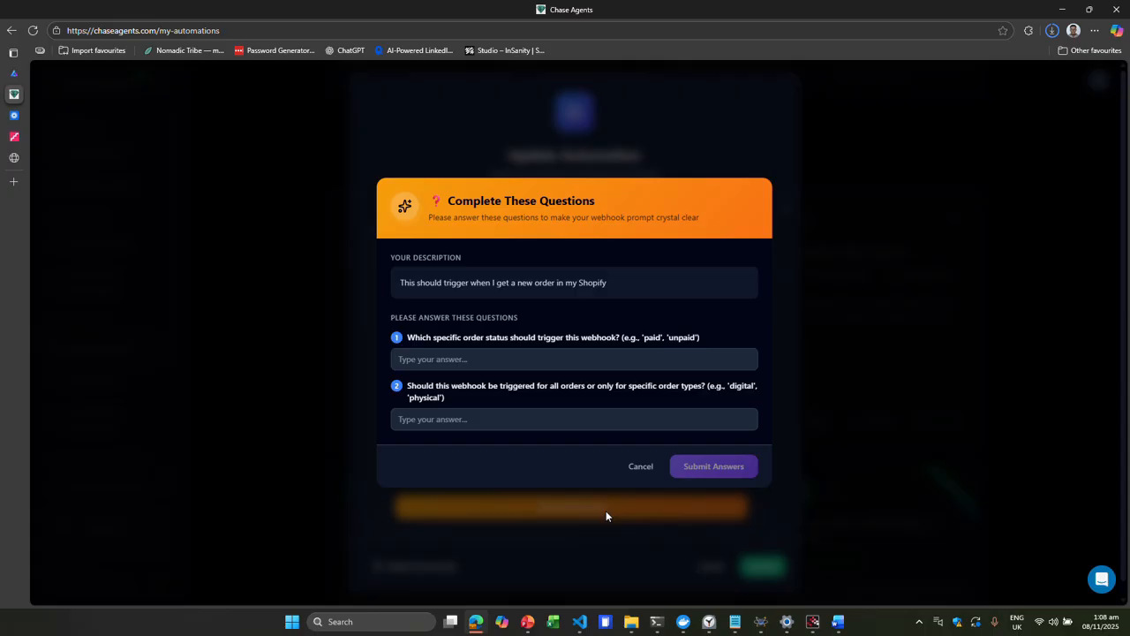
# - Answer the clarification questions with "any status" and "all orders" and submit the answers
pyautogui.click(574, 359)
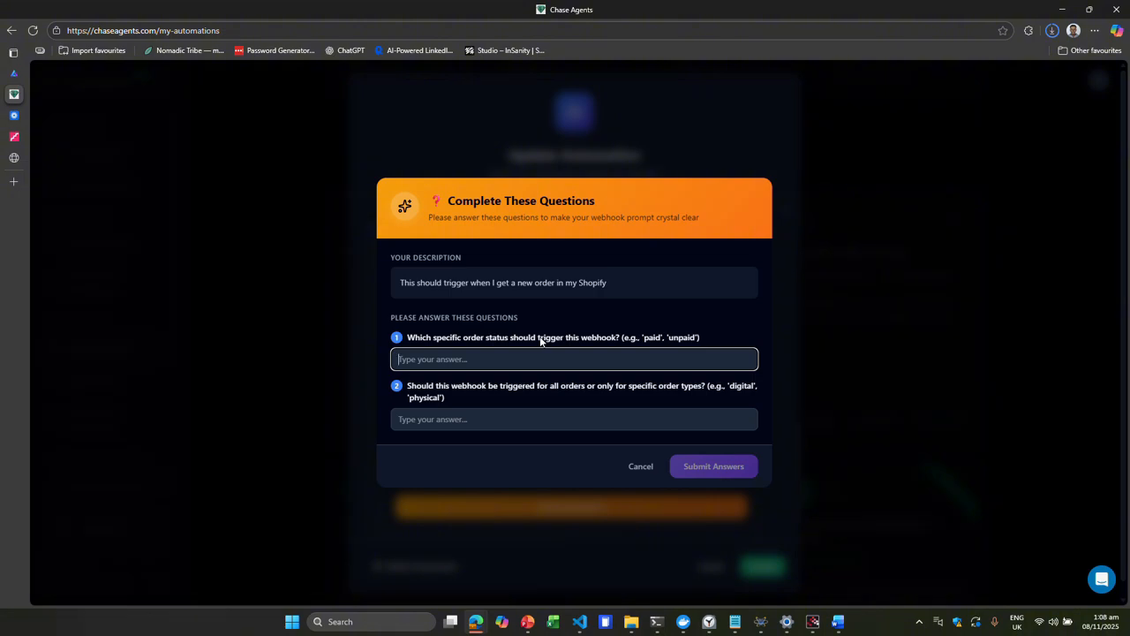
pyautogui.write('any status')
pyautogui.press('Tab')
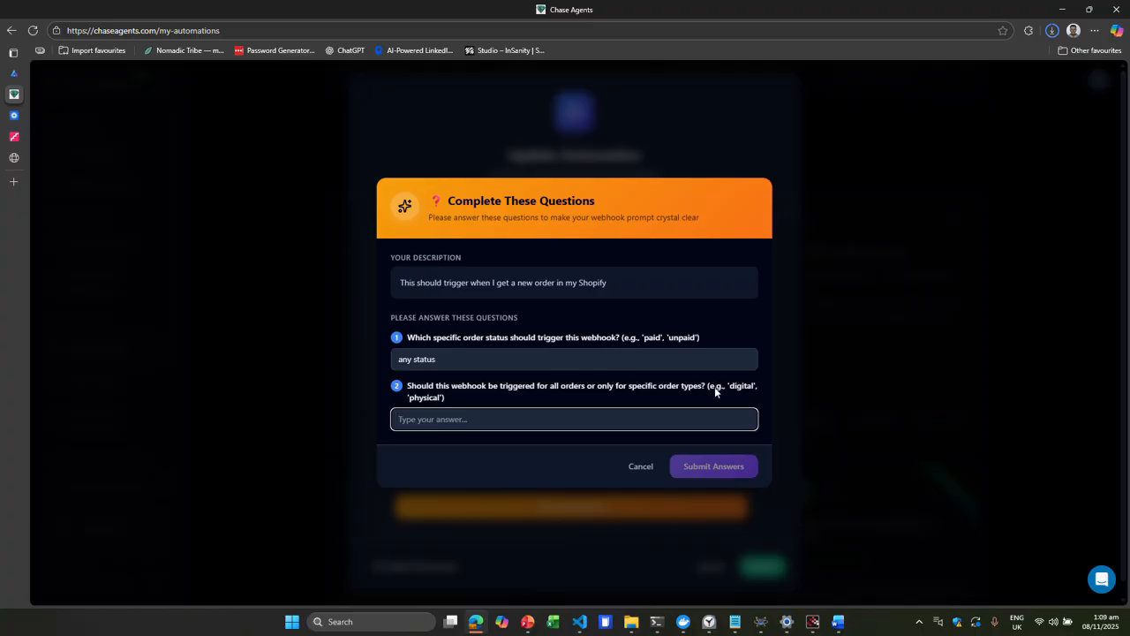
pyautogui.write('any')
pyautogui.press('BackSpace')
pyautogui.press('BackSpace')
pyautogui.write('a')
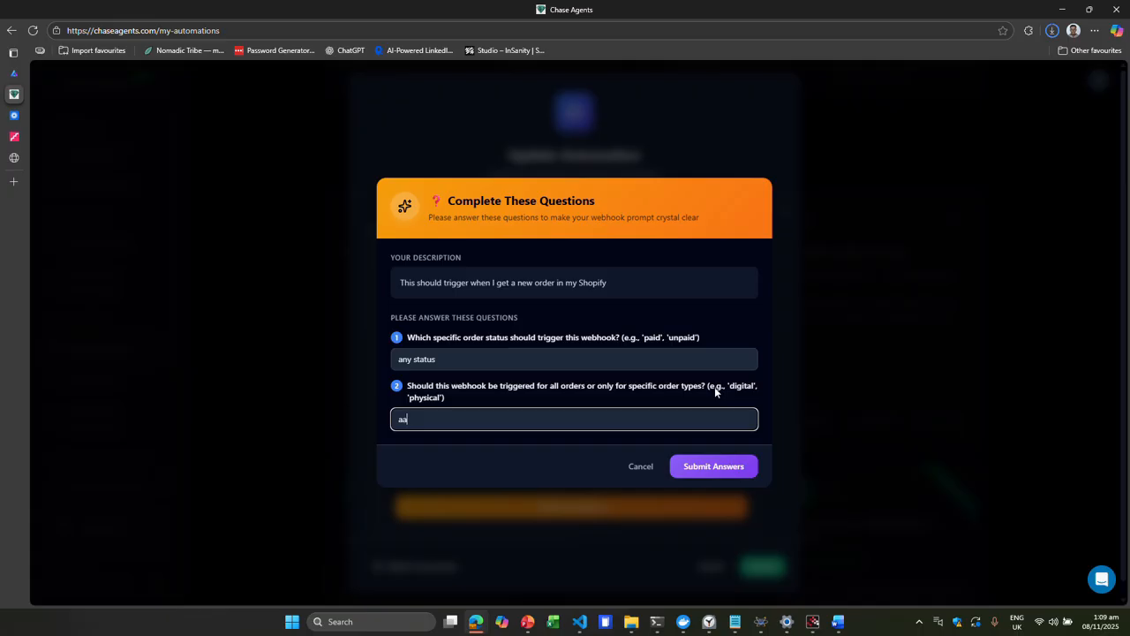
pyautogui.press('BackSpace')
pyautogui.write('ll orders')
pyautogui.click(715, 467)
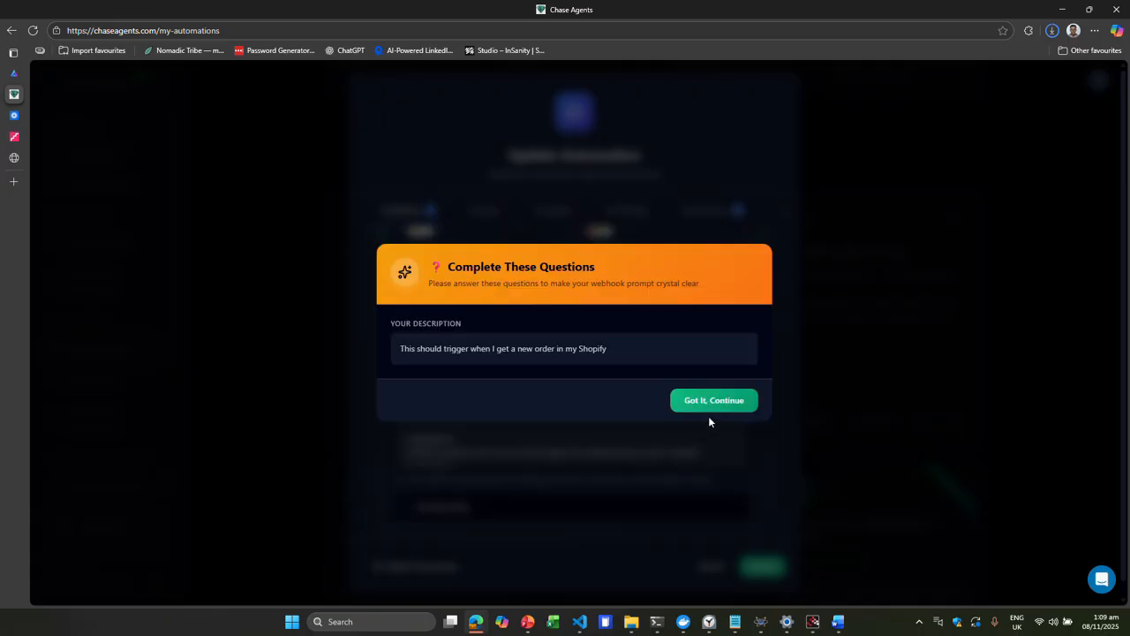
# - Confirm the webhook intent and activate the webhook connection
pyautogui.click(707, 405)
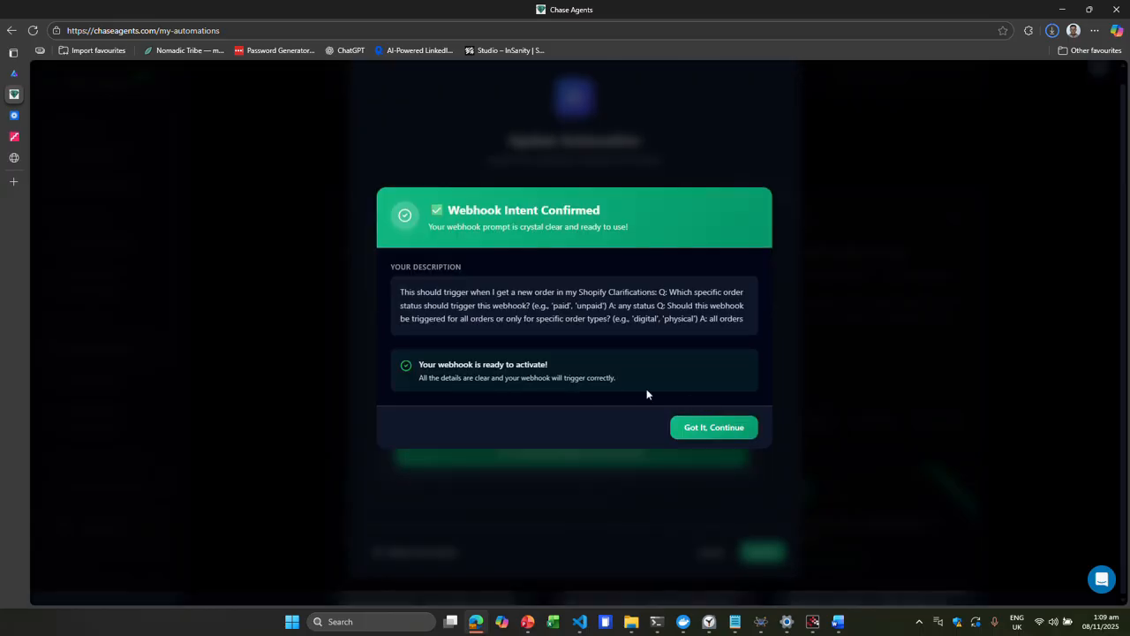
pyautogui.click(706, 429)
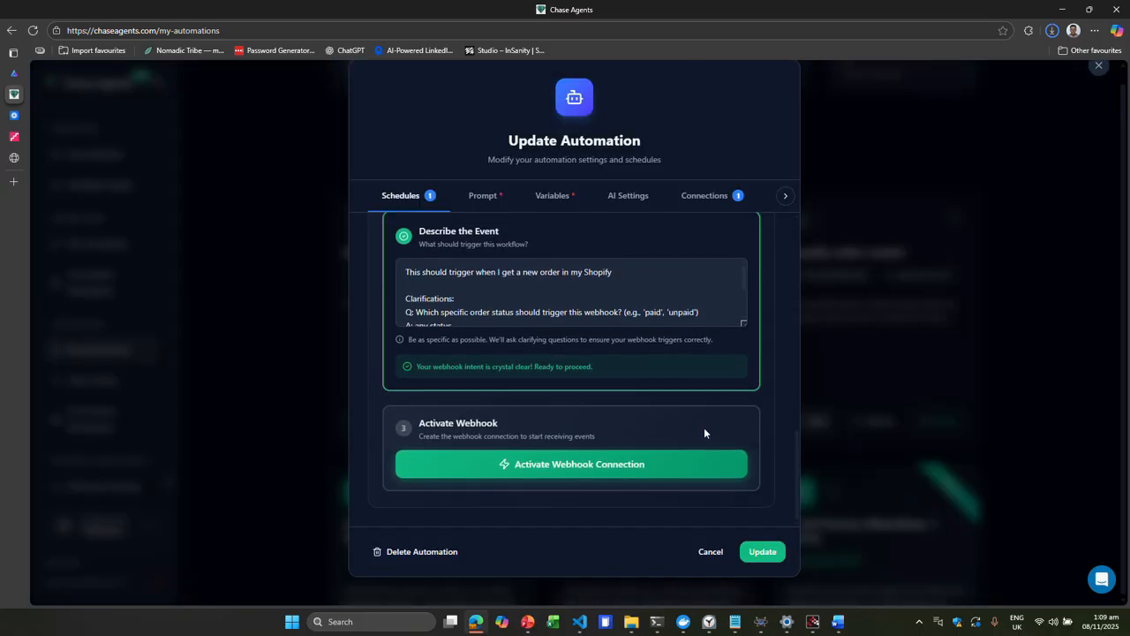
pyautogui.click(599, 468)
pyautogui.scroll(-3, 592, 438)
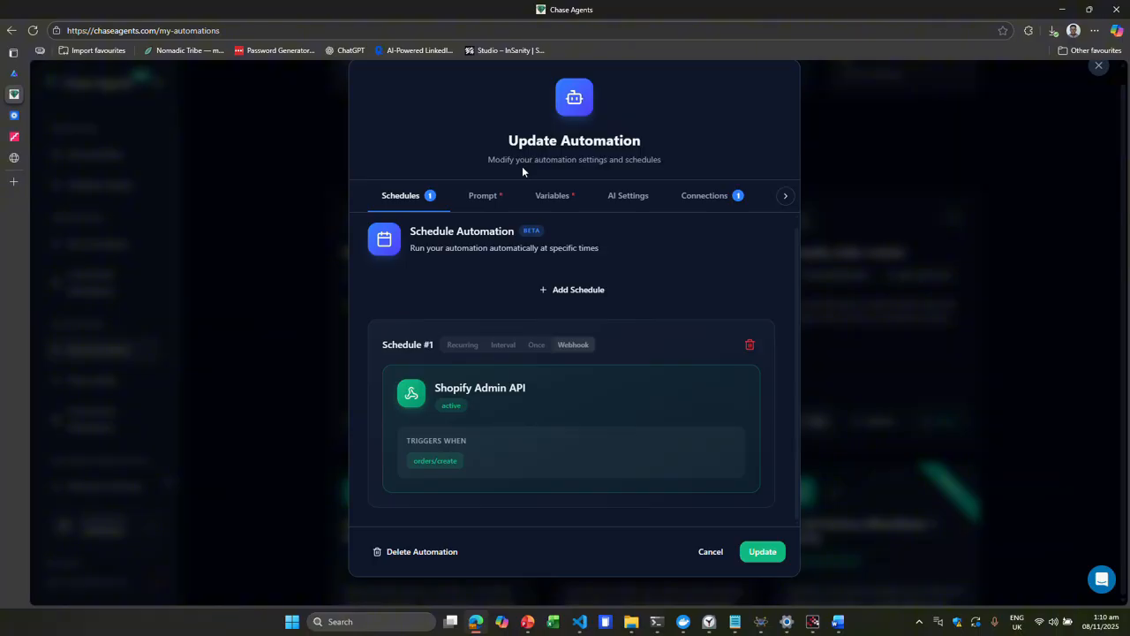
# - Review the Shopify order creator's prompt in preview and edit views, then close the dialog
pyautogui.click(483, 195)
pyautogui.scroll(-3, 507, 408)
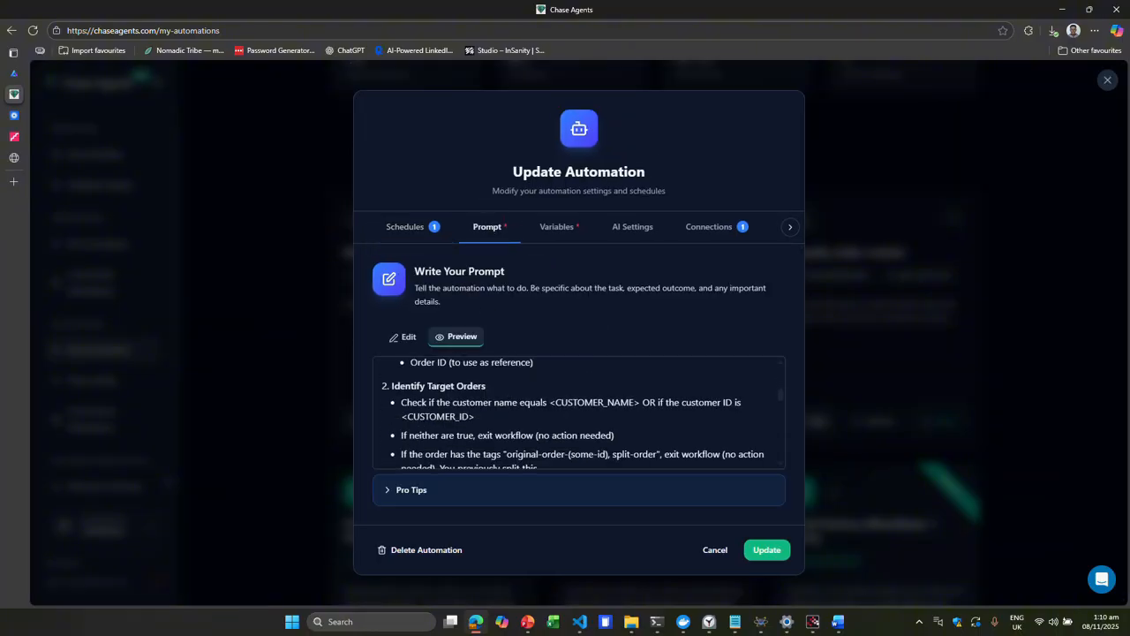
pyautogui.scroll(5, 512, 399)
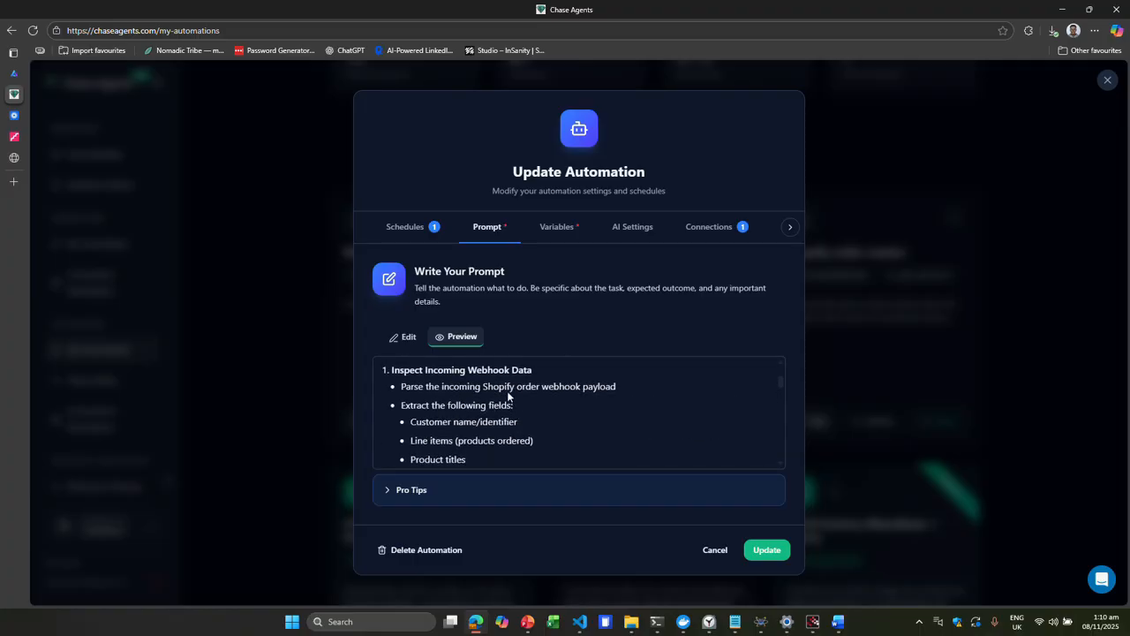
pyautogui.moveTo(464, 374); pyautogui.dragTo(557, 373)
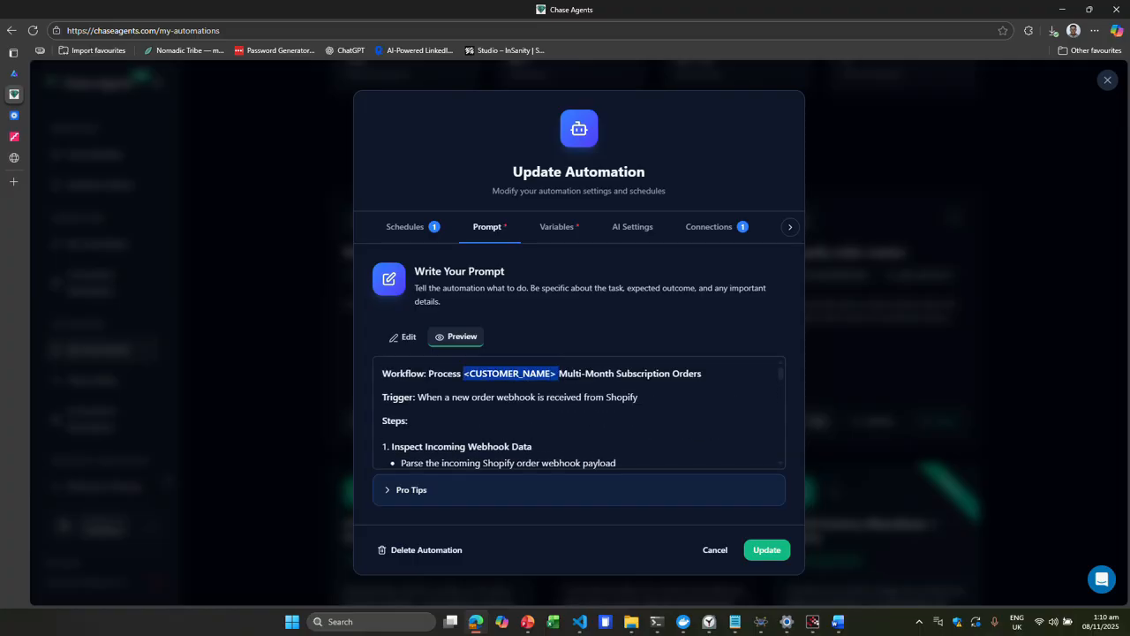
pyautogui.click(506, 367)
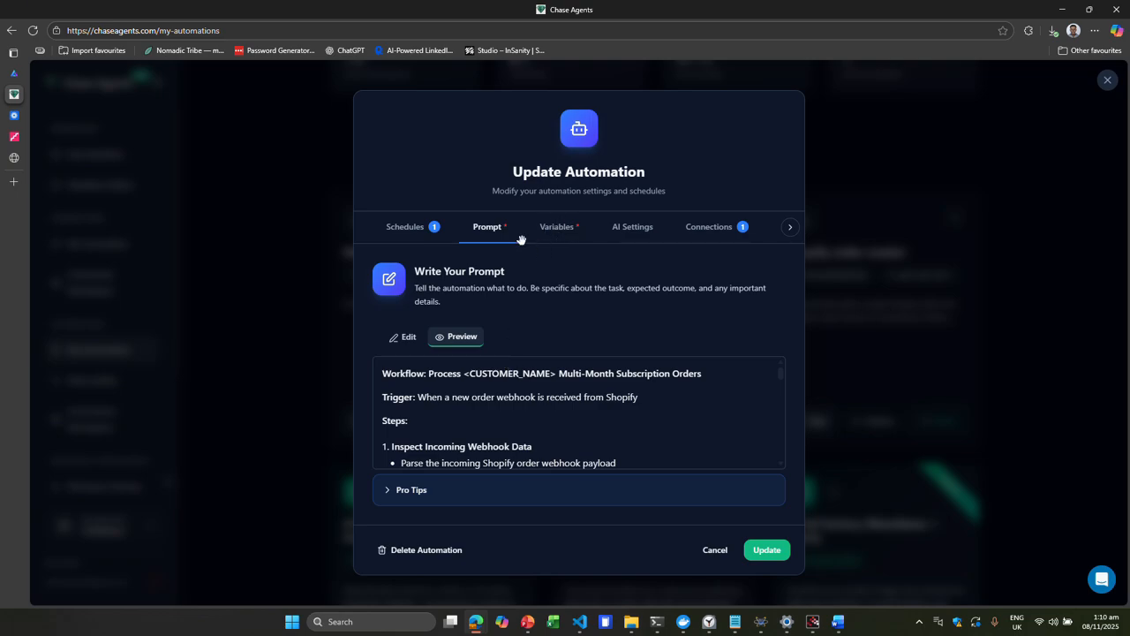
pyautogui.scroll(-5, 537, 442)
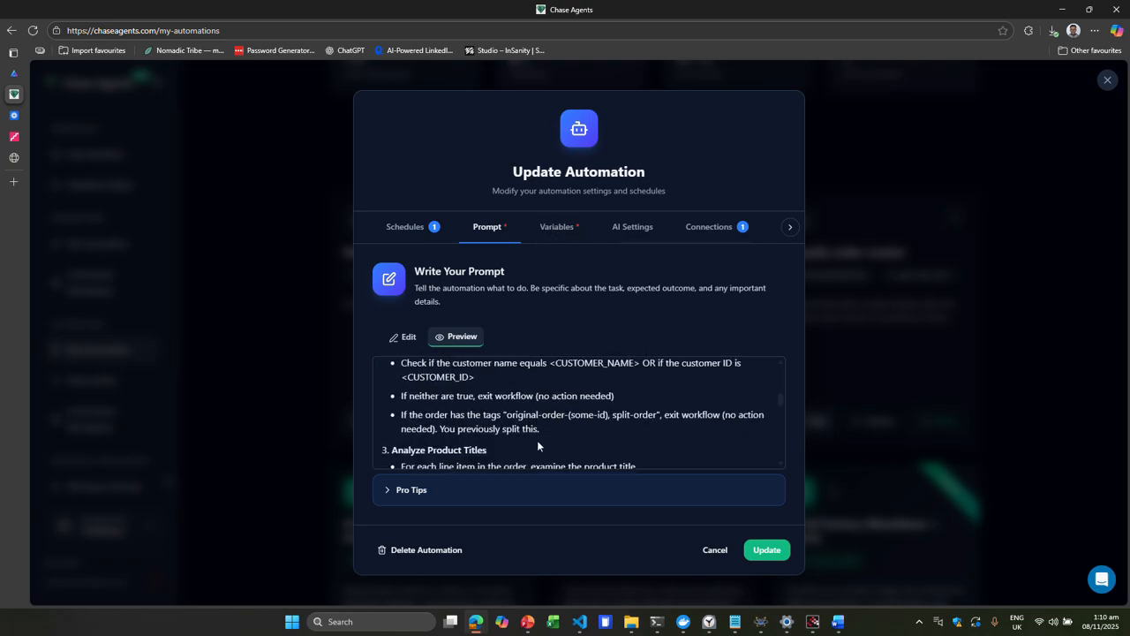
pyautogui.click(406, 339)
pyautogui.scroll(-3, 573, 411)
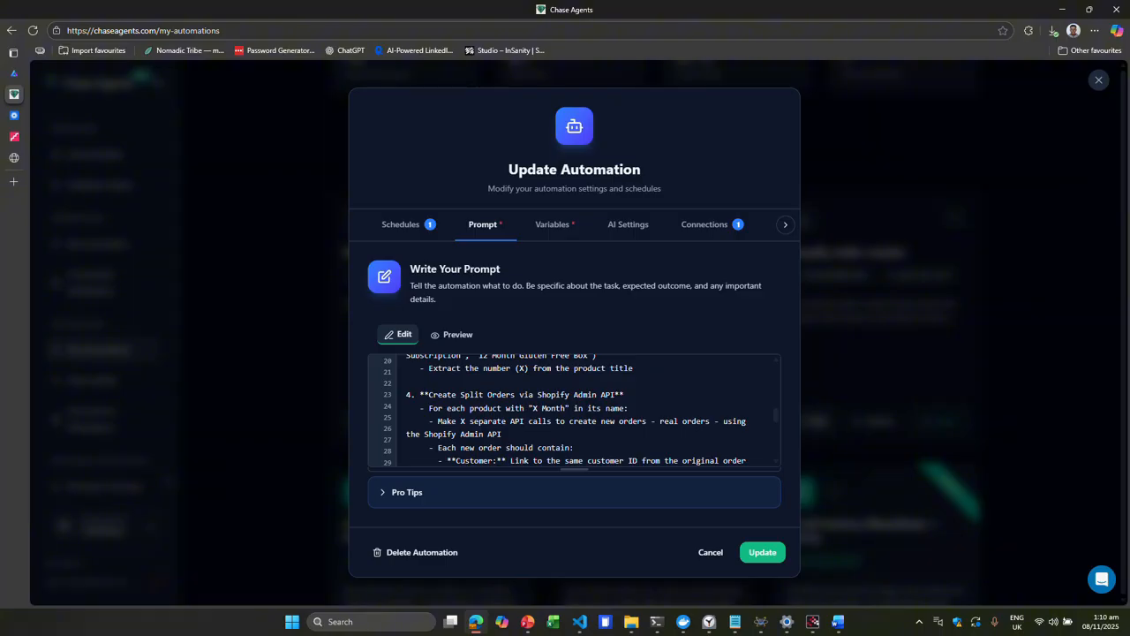
pyautogui.scroll(-3, 574, 410)
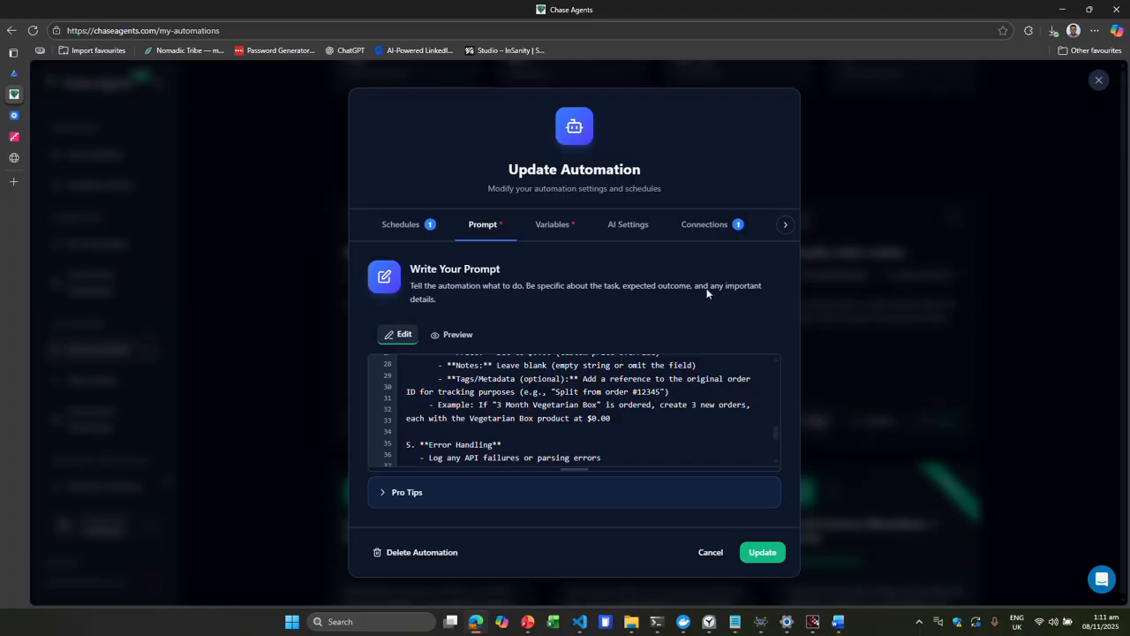
pyautogui.click(704, 552)
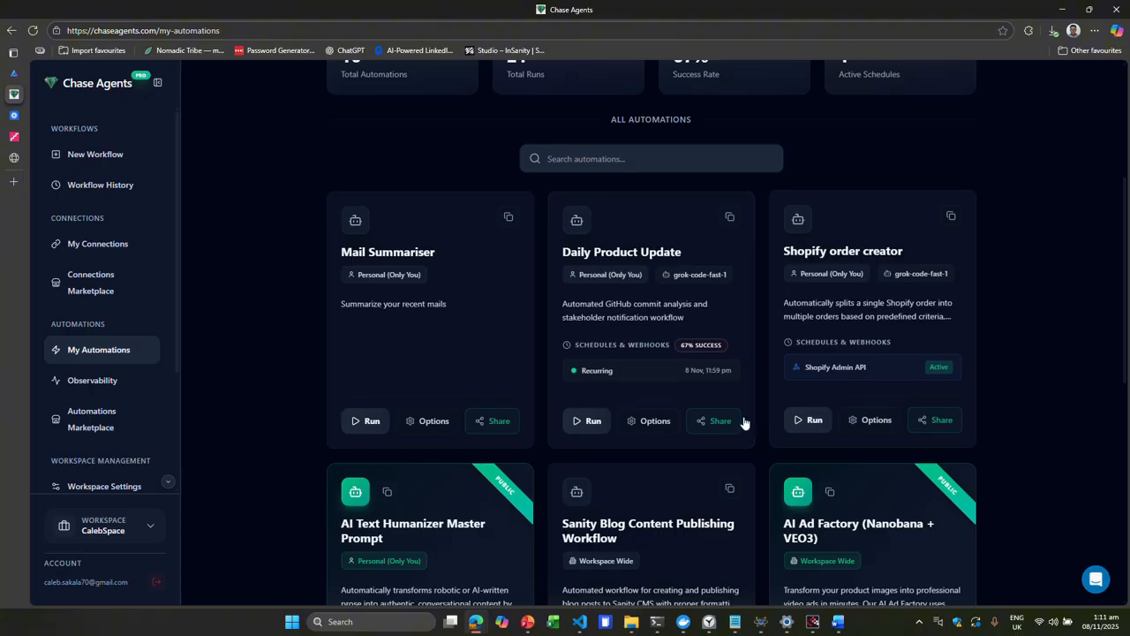
pyautogui.scroll(-2, 744, 423)
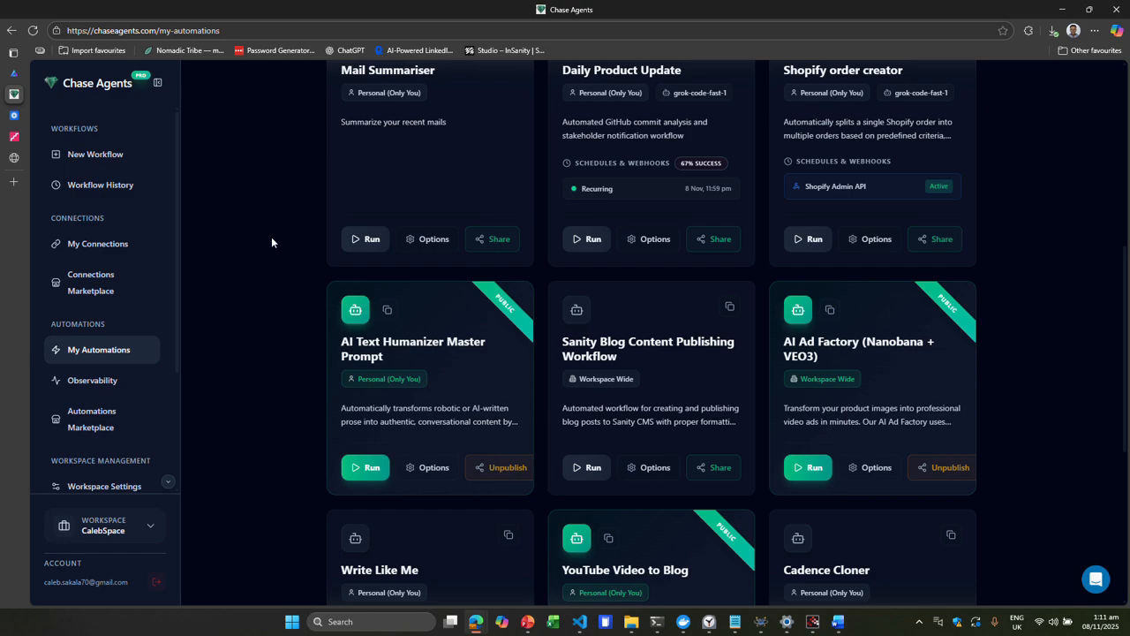
pyautogui.scroll(2, 271, 236)
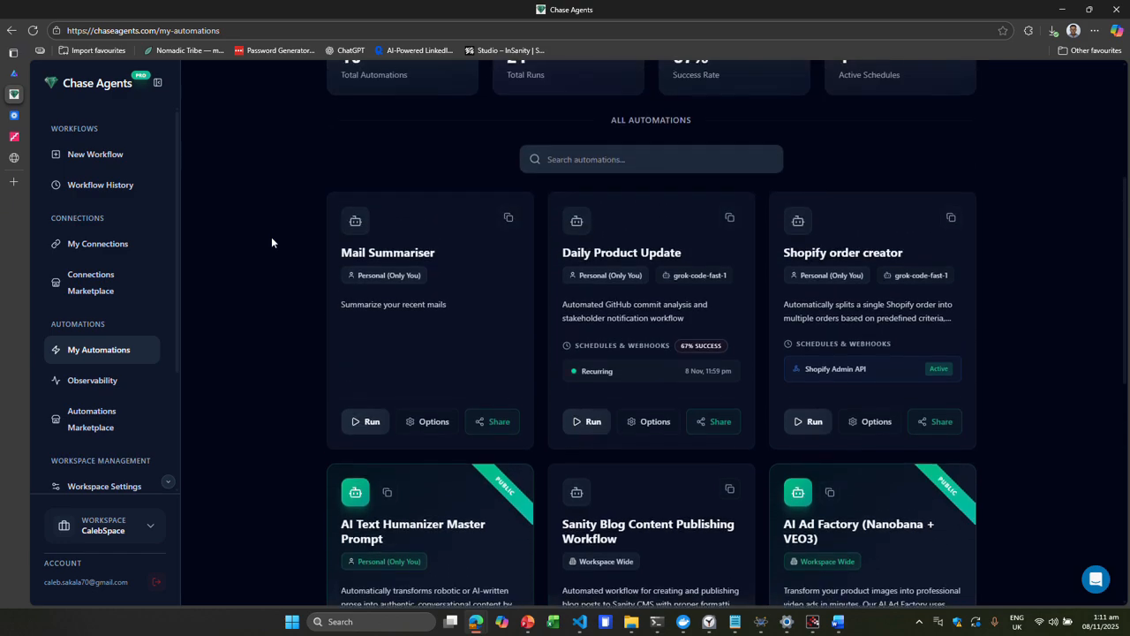